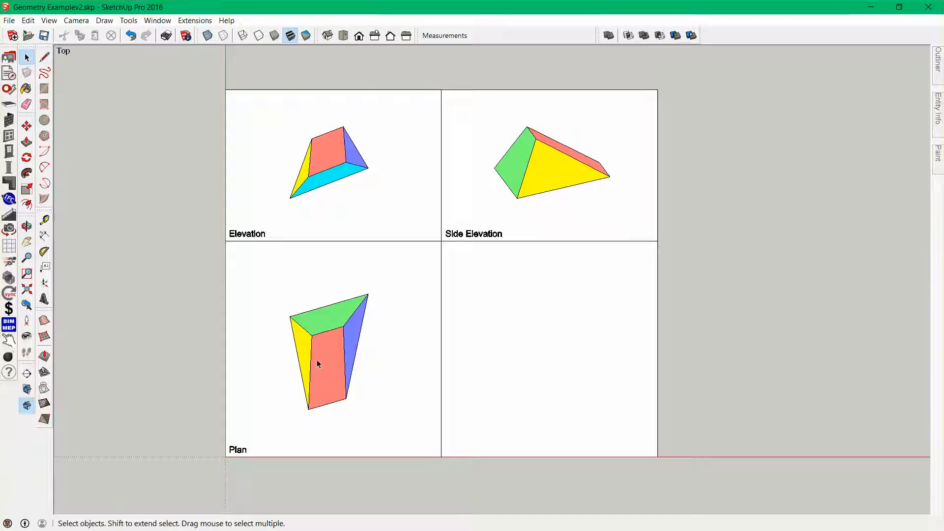
Switch the camera from parallel projection to perspective with the folded three-panel example in view
{"action": "scroll", "coordinate": [273, 353], "scroll_direction": "down", "scroll_amount": 5}
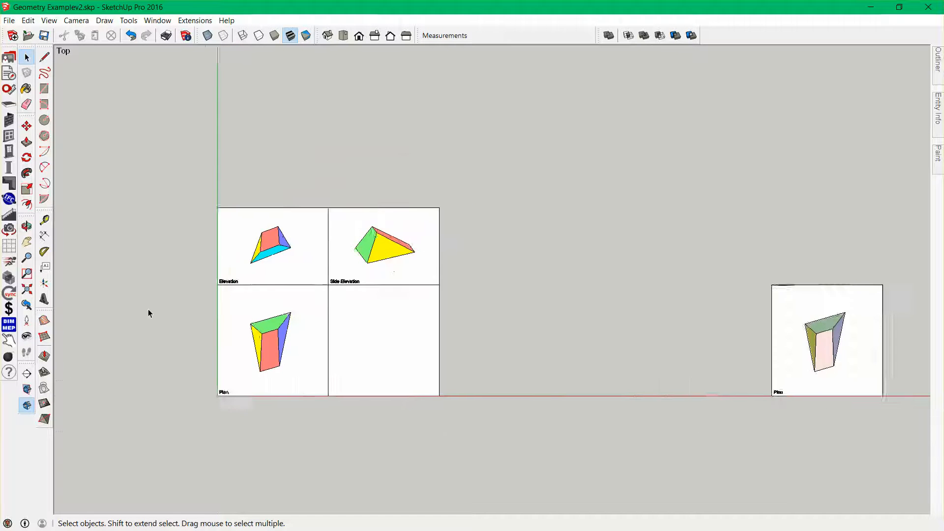
{"action": "key", "text": "o"}
{"action": "left_click_drag", "start_coordinate": [605, 382], "coordinate": [831, 182]}
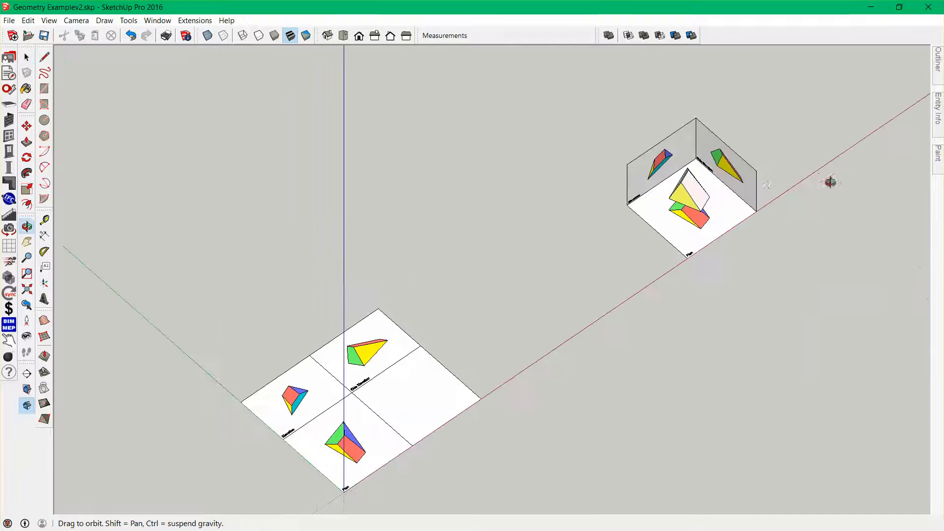
{"action": "key", "text": "space"}
{"action": "scroll", "coordinate": [698, 184], "scroll_direction": "up", "scroll_amount": 3}
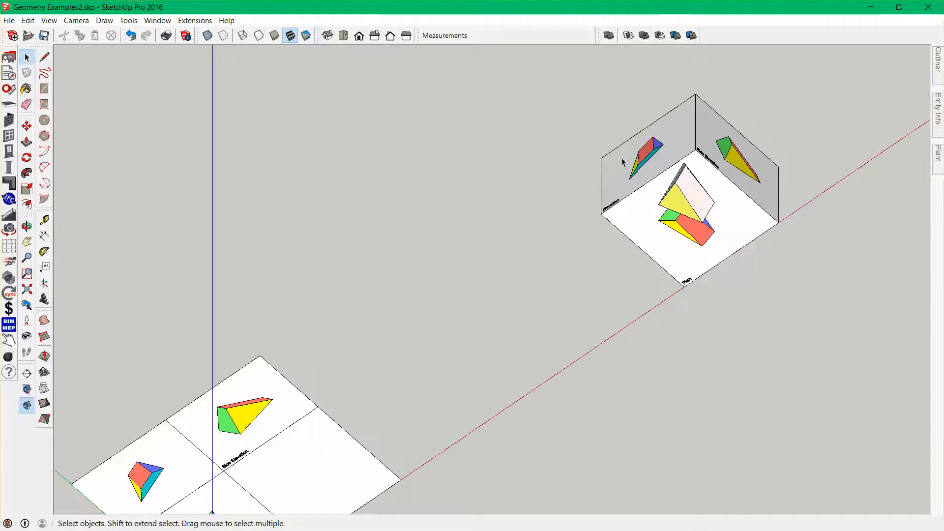
{"action": "left_click", "coordinate": [78, 24]}
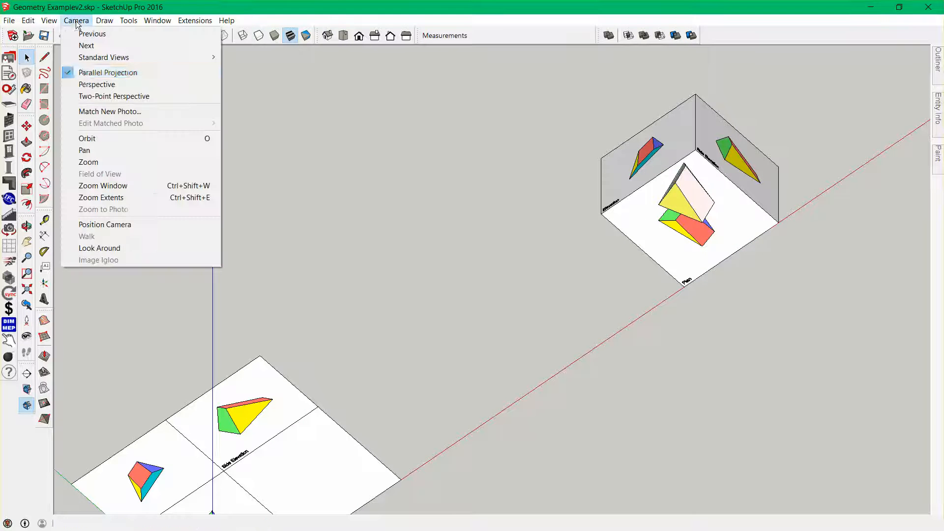
{"action": "left_click", "coordinate": [93, 85]}
Examine how the solid in the folded example relates to its plan, elevation and side elevation drawings
{"action": "scroll", "coordinate": [663, 229], "scroll_direction": "up", "scroll_amount": 4}
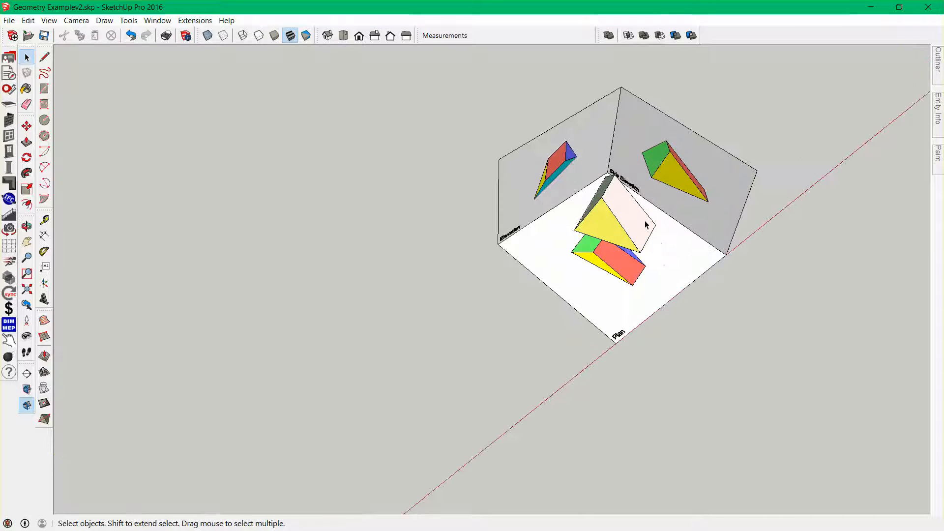
{"action": "middle_click_drag", "start_coordinate": [660, 226], "coordinate": [472, 261]}
{"action": "scroll", "coordinate": [633, 221], "scroll_direction": "up", "scroll_amount": 4}
{"action": "key", "text": "space"}
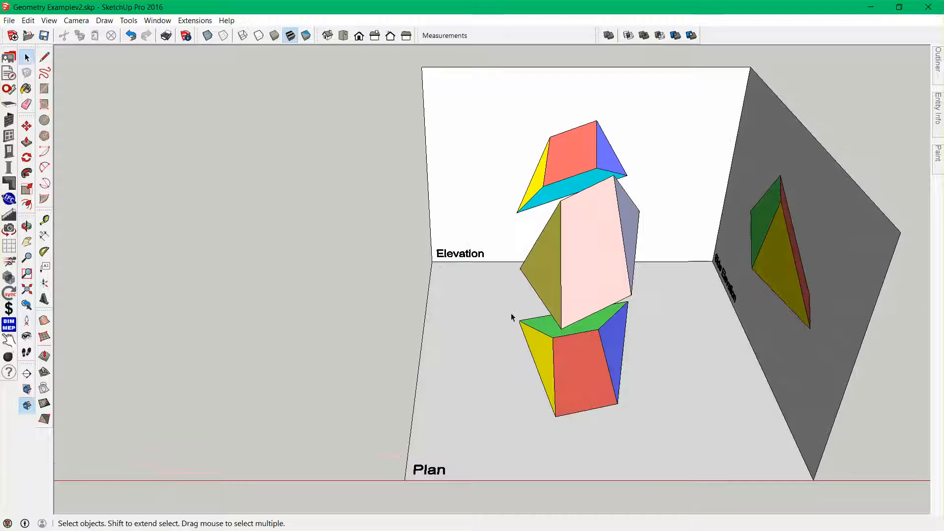
{"action": "middle_click_drag", "start_coordinate": [615, 311], "coordinate": [788, 283]}
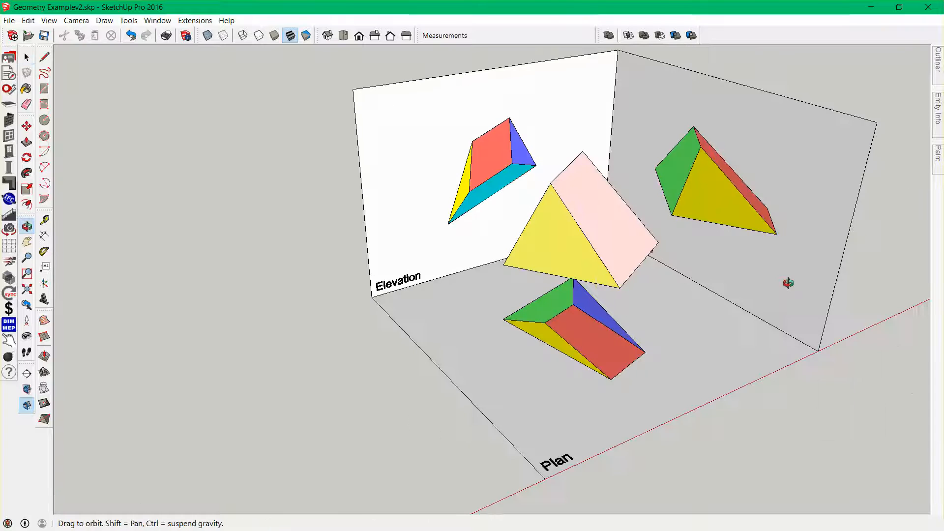
{"action": "scroll", "coordinate": [789, 286], "scroll_direction": "down", "scroll_amount": 6}
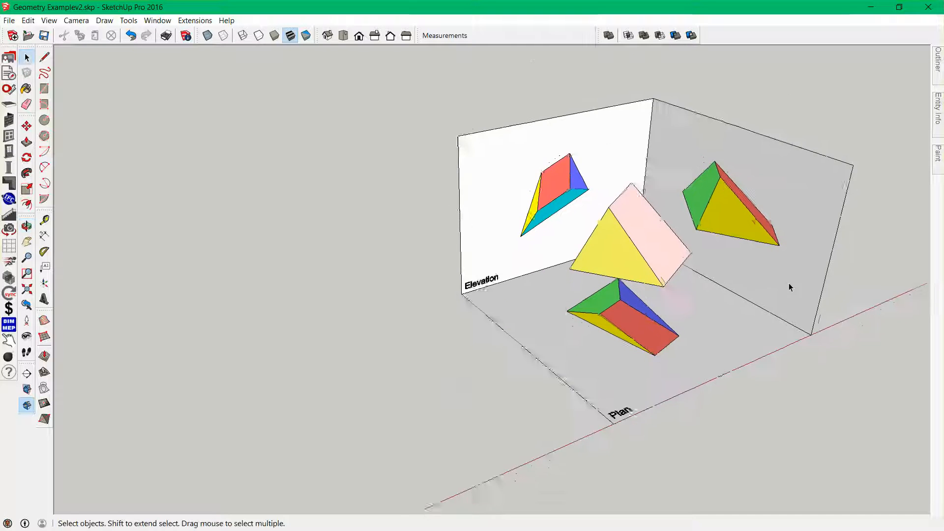
Delete the complete folded example with its solid, keeping only the flat drawing sheet
{"action": "scroll", "coordinate": [721, 234], "scroll_direction": "down", "scroll_amount": 3}
{"action": "scroll", "coordinate": [505, 268], "scroll_direction": "down", "scroll_amount": 3}
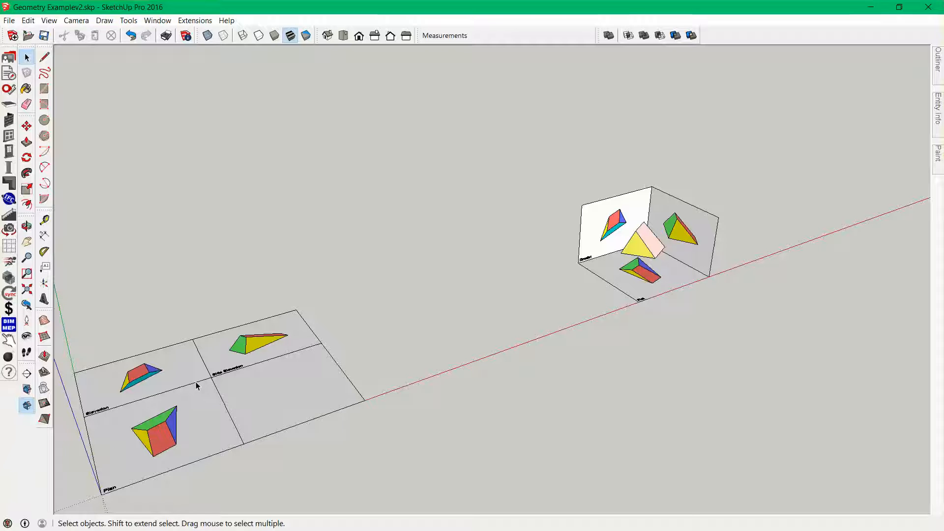
{"action": "left_click_drag", "start_coordinate": [545, 148], "coordinate": [799, 322]}
{"action": "key", "text": "Delete"}
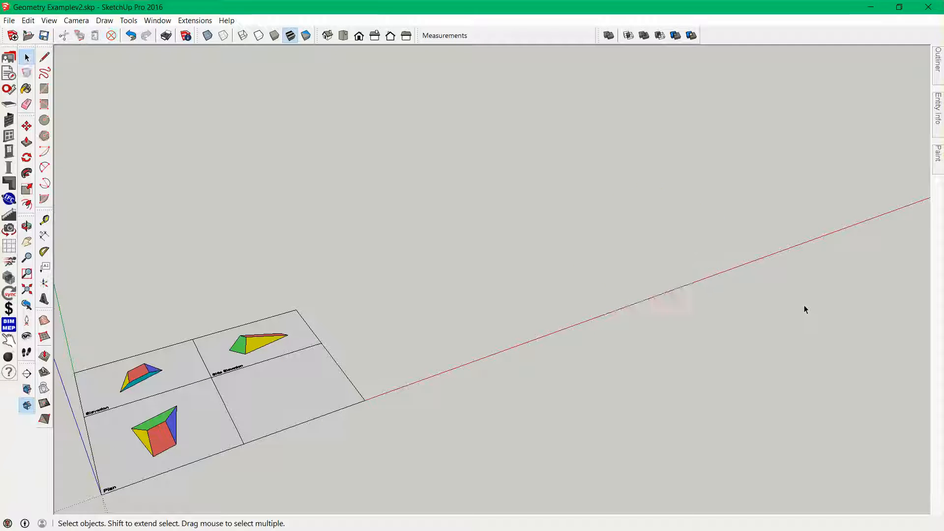
Delete the blank fourth panel beside the Plan on the flat sheet, including its outer edges
{"action": "scroll", "coordinate": [475, 291], "scroll_direction": "down", "scroll_amount": 3}
{"action": "middle_click_drag", "start_coordinate": [370, 365], "coordinate": [413, 392]}
{"action": "scroll", "coordinate": [436, 326], "scroll_direction": "up", "scroll_amount": 5}
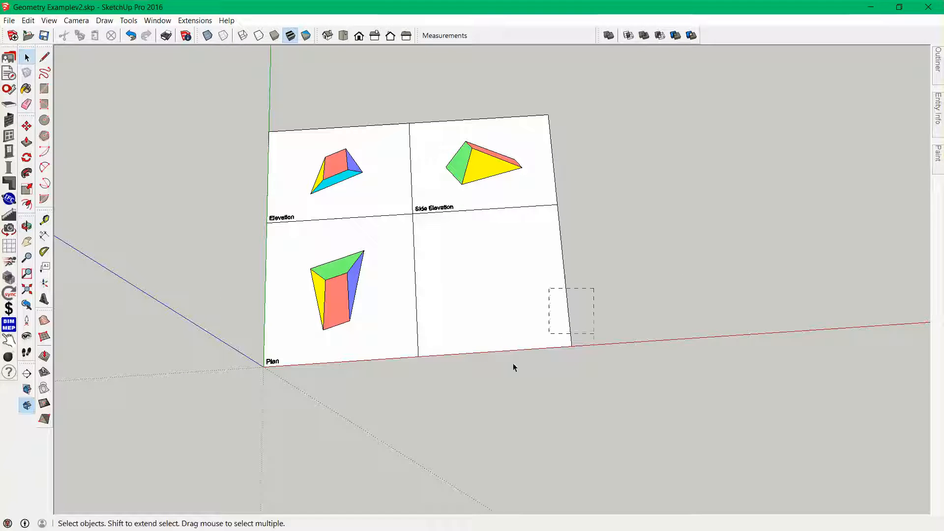
{"action": "left_click_drag", "start_coordinate": [514, 367], "coordinate": [482, 384]}
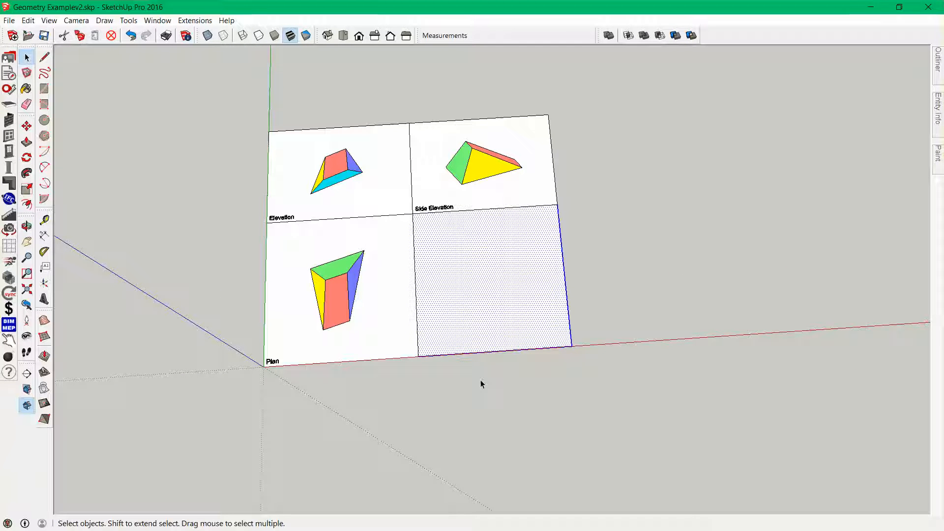
{"action": "key", "text": "Delete"}
Rotate the Elevation and Side Elevation panels together 90° upright about their lower edge, hinged at the Plan's rear corner
{"action": "mouse_move", "coordinate": [324, 320]}
{"action": "middle_mouse_down"}
{"action": "mouse_move", "coordinate": [369, 305]}
{"action": "mouse_move", "coordinate": [316, 326]}
{"action": "middle_mouse_up"}
{"action": "scroll", "coordinate": [364, 214], "scroll_direction": "up", "scroll_amount": 2}
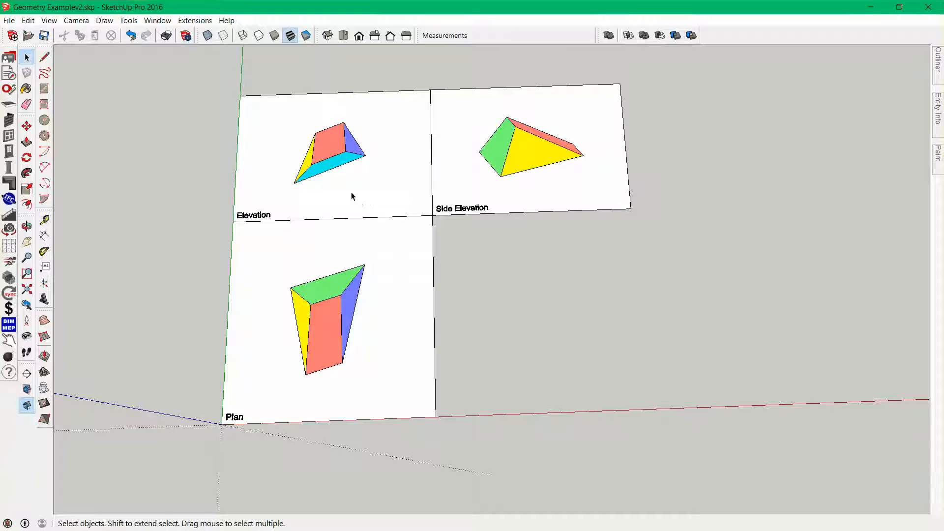
{"action": "left_click", "coordinate": [352, 196]}
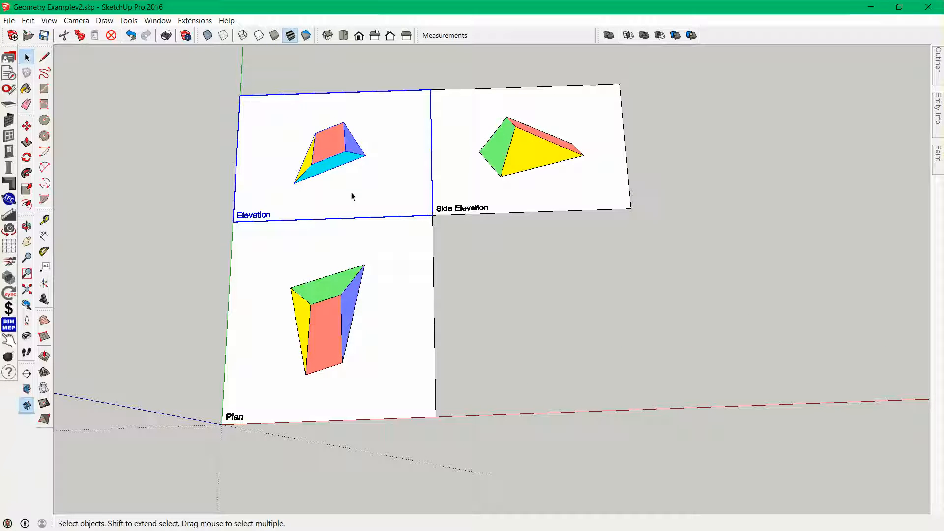
{"action": "left_click", "coordinate": [480, 176], "text": "shift"}
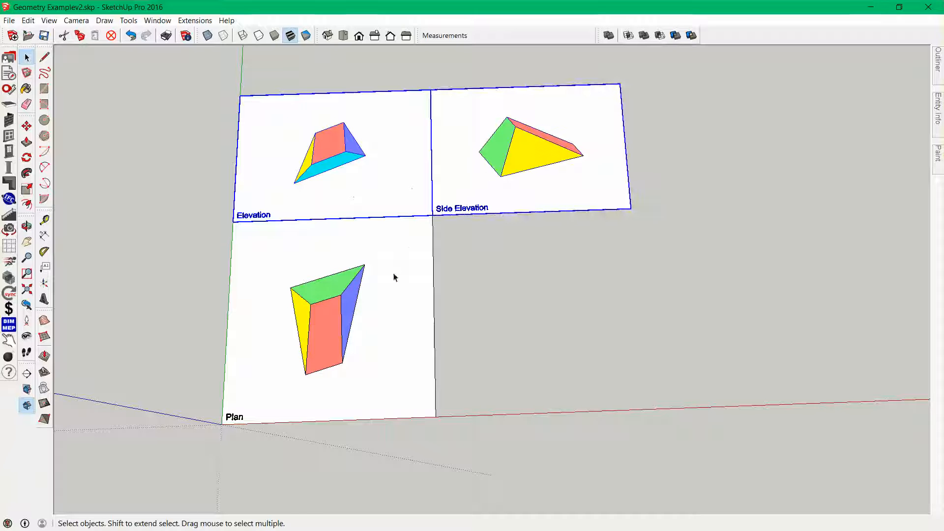
{"action": "middle_click_drag", "start_coordinate": [394, 277], "coordinate": [580, 253]}
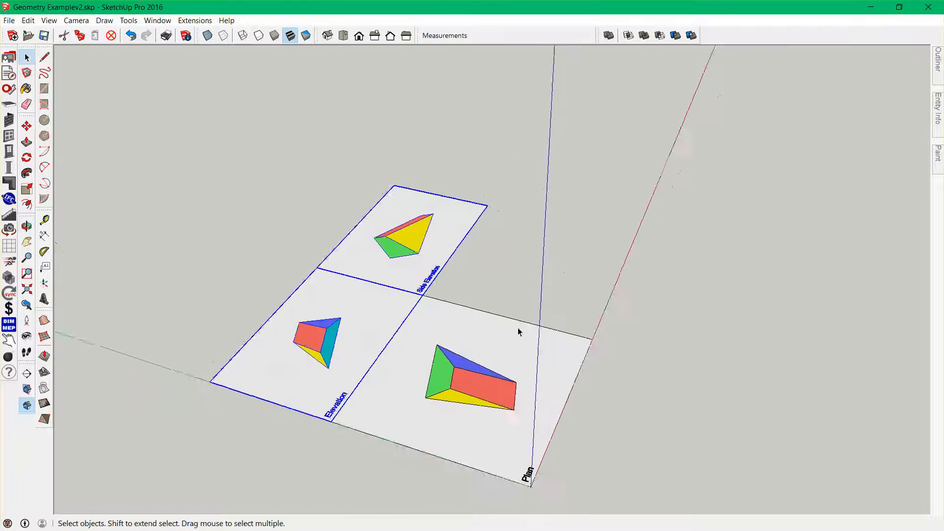
{"action": "middle_click_drag", "start_coordinate": [464, 387], "coordinate": [502, 336]}
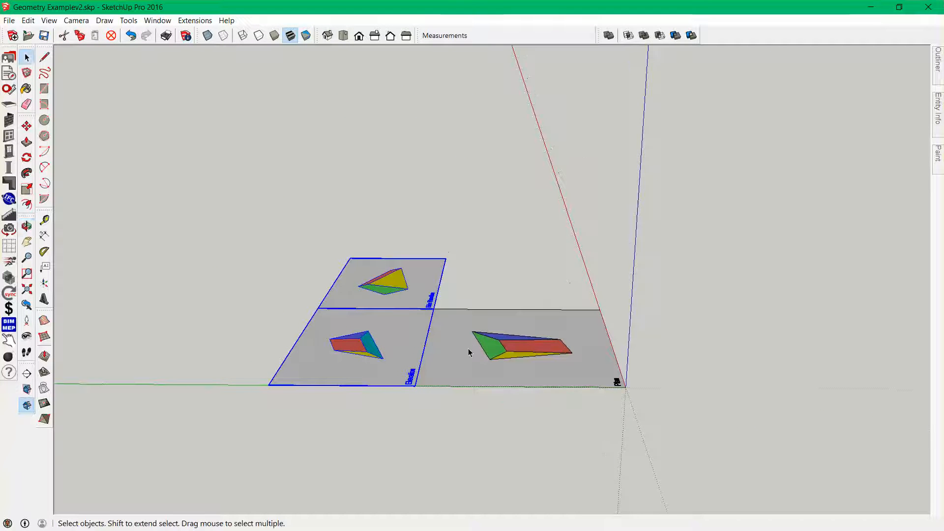
{"action": "key", "text": "q"}
{"action": "middle_click_drag", "start_coordinate": [425, 376], "coordinate": [442, 293]}
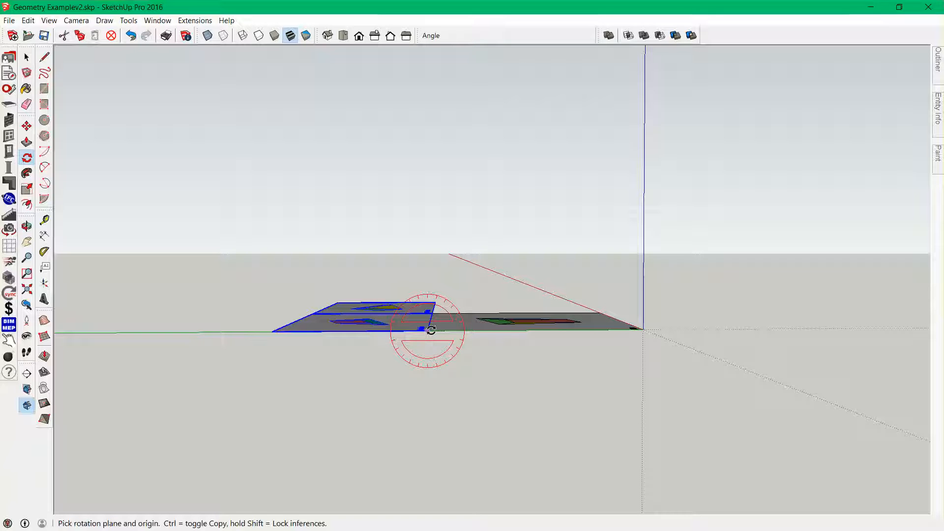
{"action": "left_click", "coordinate": [428, 330]}
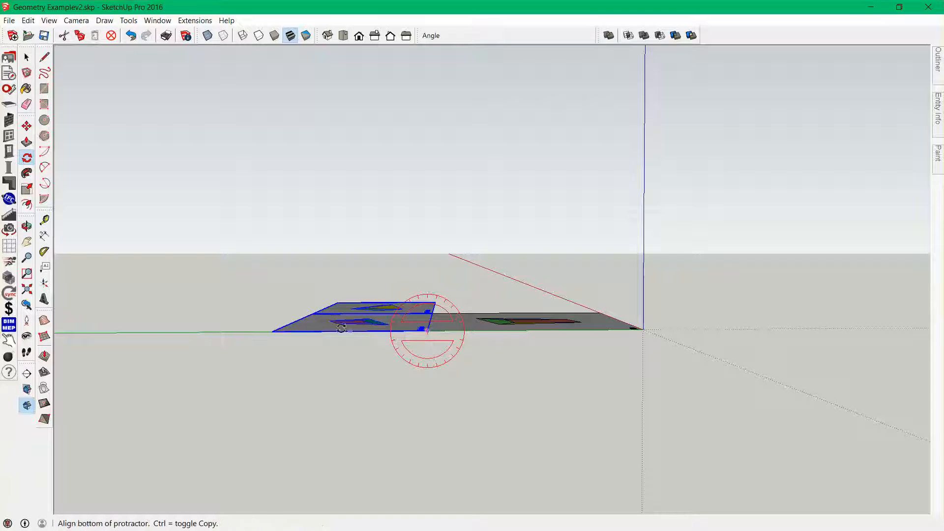
{"action": "left_click", "coordinate": [274, 332]}
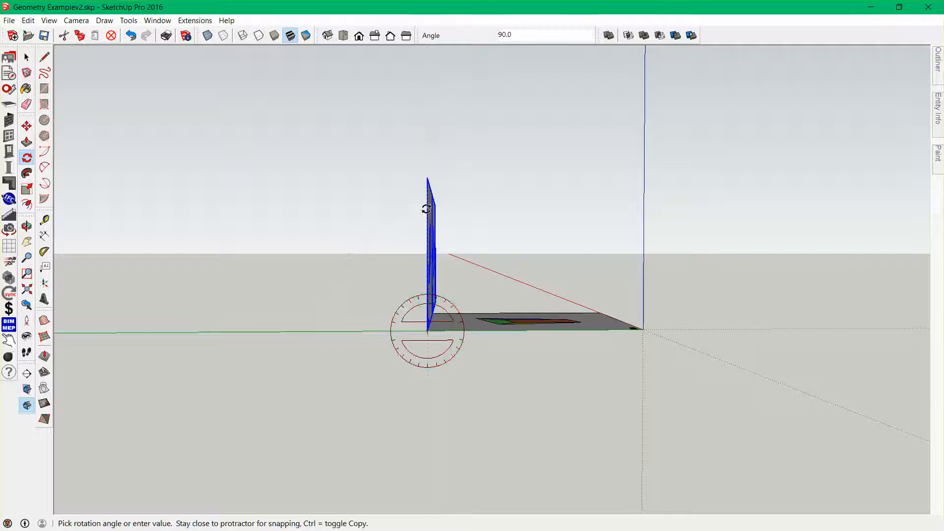
{"action": "left_click", "coordinate": [427, 206]}
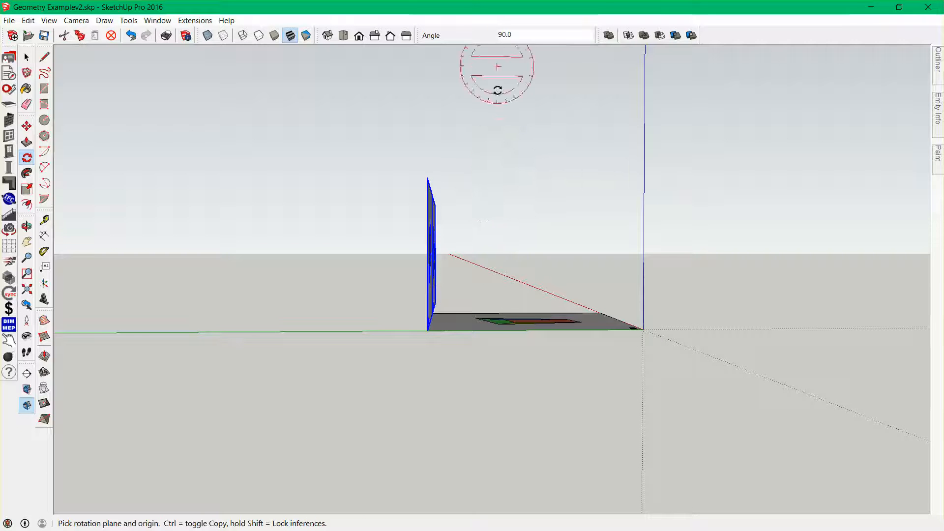
Rotate only the Side Elevation panel 90° about its vertical edge shared with the Elevation so it stands along the Plan's side edge
{"action": "middle_click_drag", "start_coordinate": [502, 301], "coordinate": [165, 407]}
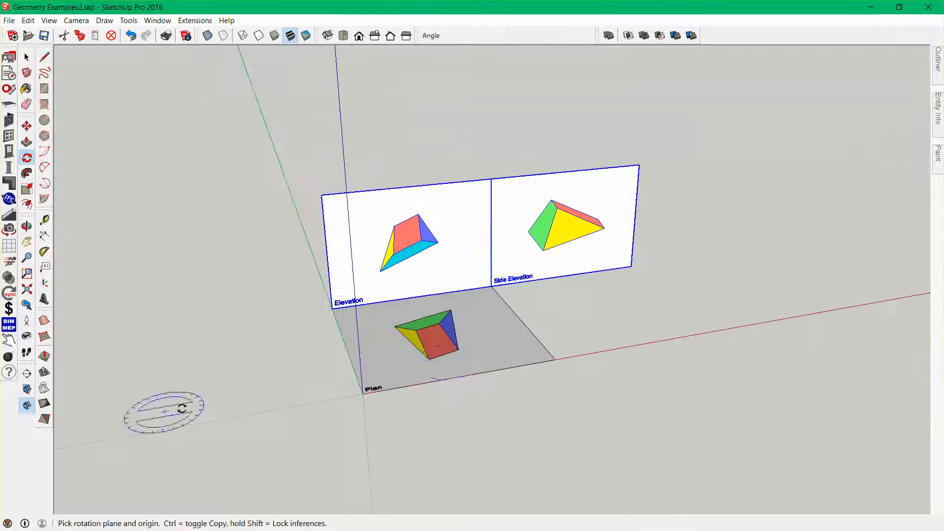
{"action": "middle_click_drag", "start_coordinate": [453, 363], "coordinate": [362, 416]}
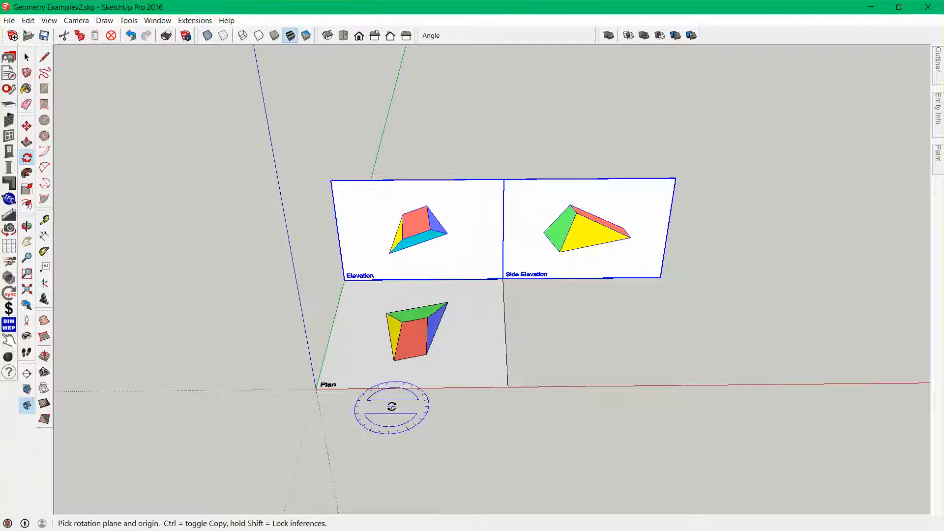
{"action": "key", "text": "space"}
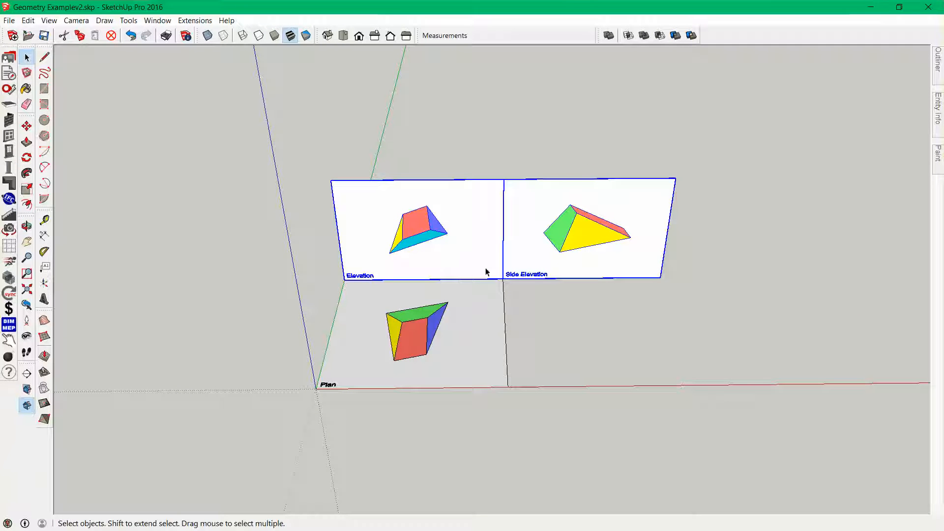
{"action": "left_click", "coordinate": [535, 267]}
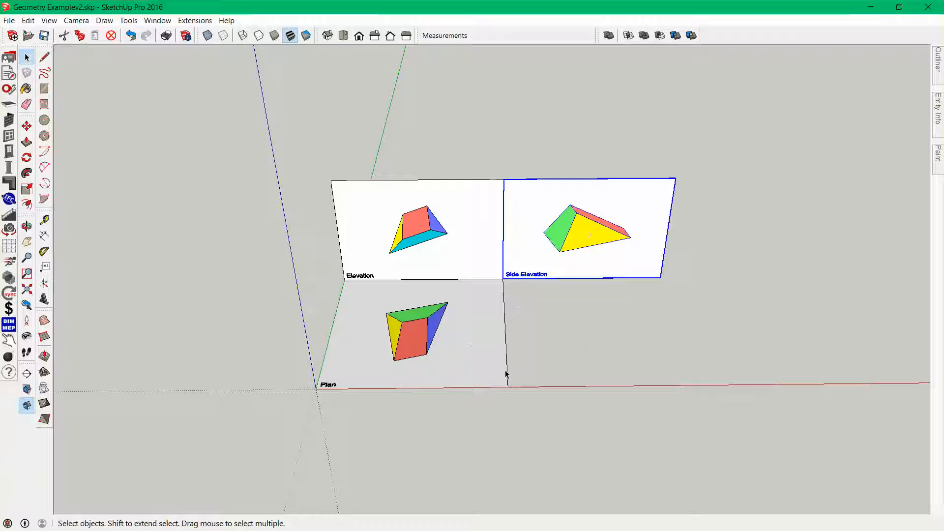
{"action": "scroll", "coordinate": [487, 339], "scroll_direction": "up", "scroll_amount": 2}
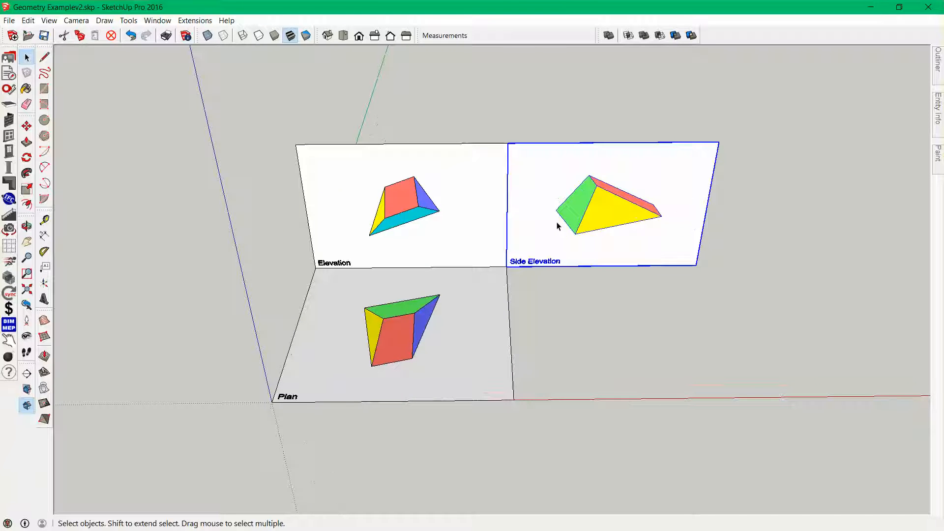
{"action": "key", "text": "q"}
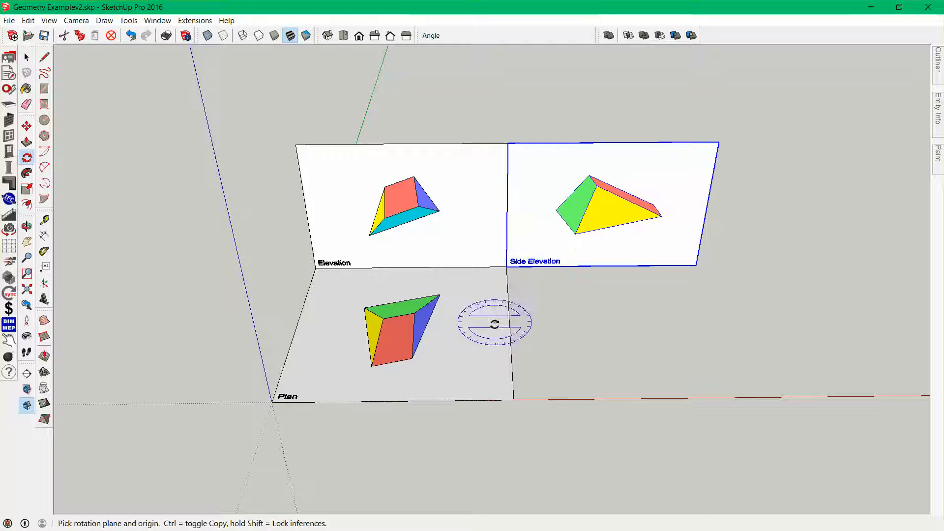
{"action": "scroll", "coordinate": [491, 316], "scroll_direction": "up", "scroll_amount": 1}
{"action": "scroll", "coordinate": [486, 306], "scroll_direction": "up", "scroll_amount": 2}
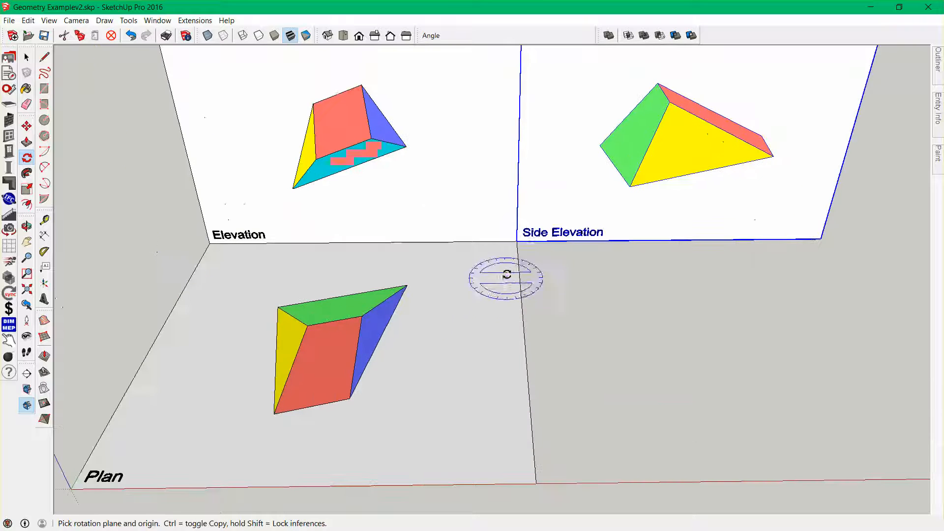
{"action": "left_click", "coordinate": [515, 244]}
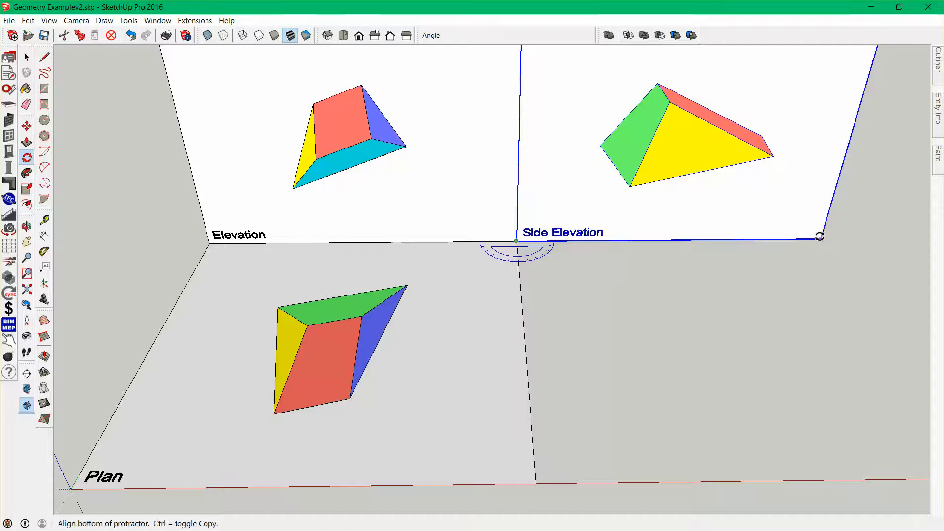
{"action": "left_click", "coordinate": [820, 239]}
{"action": "scroll", "coordinate": [786, 268], "scroll_direction": "down", "scroll_amount": 2}
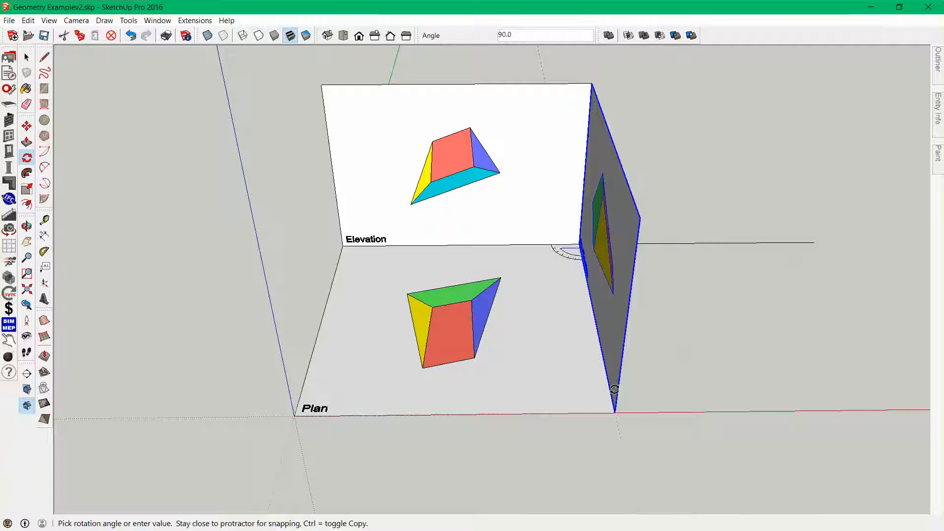
{"action": "left_click", "coordinate": [615, 389]}
{"action": "key", "text": "space"}
Place a guide line parallel to the edge between Plan and Side Elevation, through the plan shape's rear corner where green and blue faces meet
{"action": "middle_click_drag", "start_coordinate": [505, 379], "coordinate": [713, 324]}
{"action": "middle_click_drag", "start_coordinate": [578, 297], "coordinate": [525, 333]}
{"action": "scroll", "coordinate": [608, 260], "scroll_direction": "up", "scroll_amount": 3}
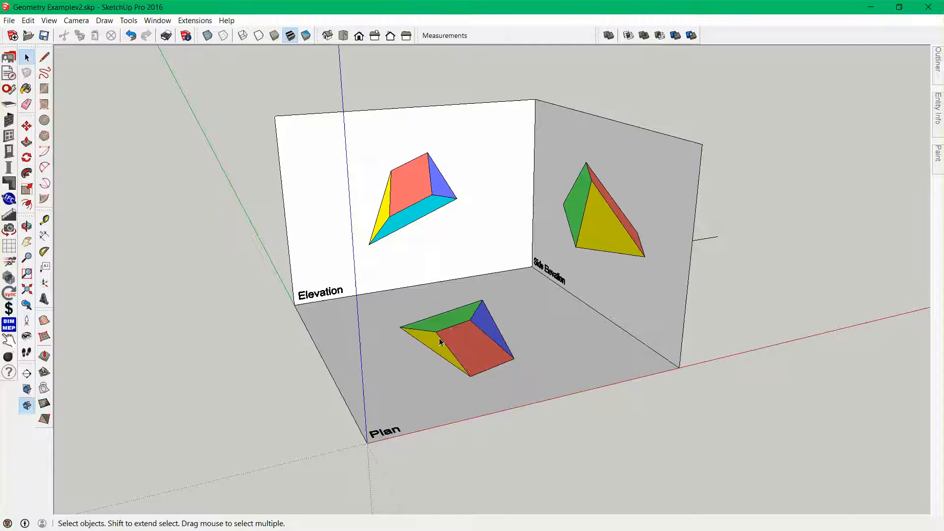
{"action": "scroll", "coordinate": [457, 317], "scroll_direction": "up", "scroll_amount": 2}
{"action": "mouse_move", "coordinate": [449, 323]}
{"action": "middle_mouse_down"}
{"action": "mouse_move", "coordinate": [444, 375]}
{"action": "mouse_move", "coordinate": [449, 333]}
{"action": "middle_mouse_up"}
{"action": "scroll", "coordinate": [451, 334], "scroll_direction": "up", "scroll_amount": 2}
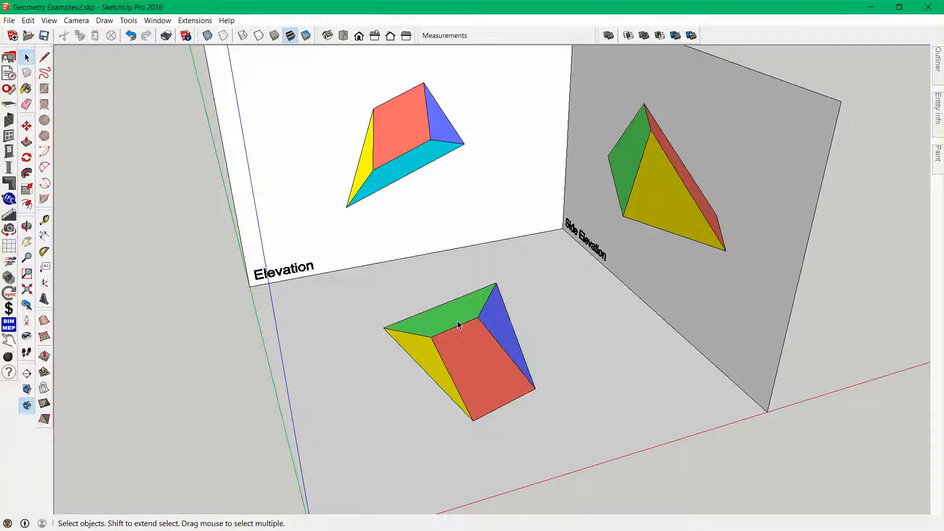
{"action": "key", "text": "t"}
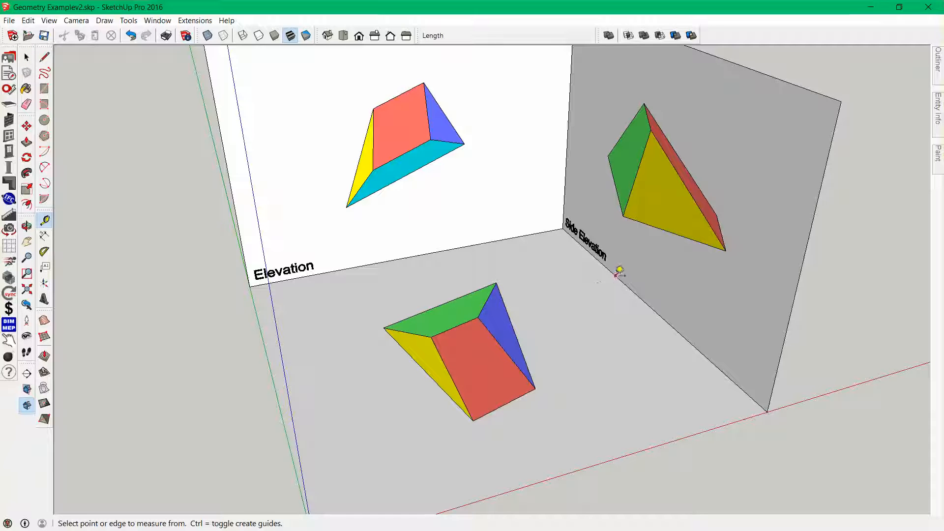
{"action": "left_click", "coordinate": [617, 275]}
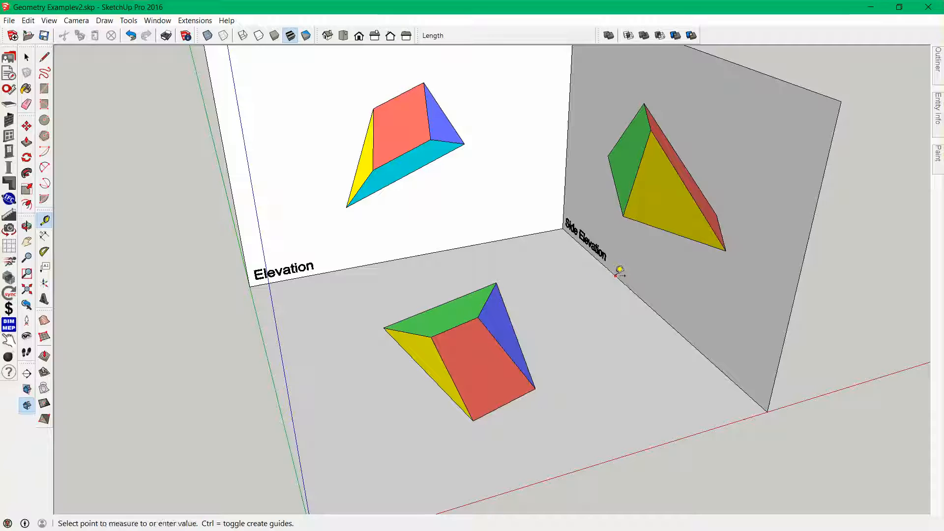
{"action": "left_click", "coordinate": [497, 283]}
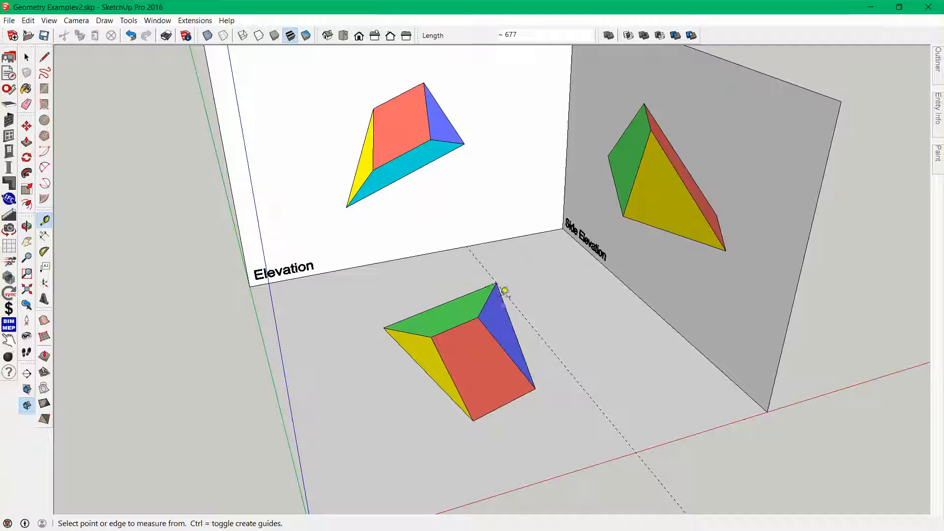
Add a vertical guide on Elevation from the Plan guide's end, and a Plan guide parallel to the Elevation edge through the shape's rear corner
{"action": "left_click", "coordinate": [567, 158]}
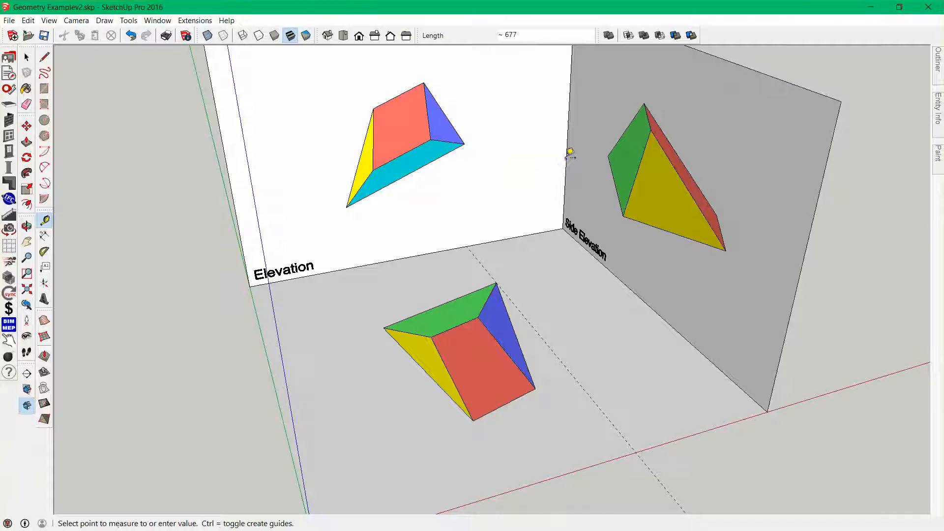
{"action": "left_click", "coordinate": [474, 243]}
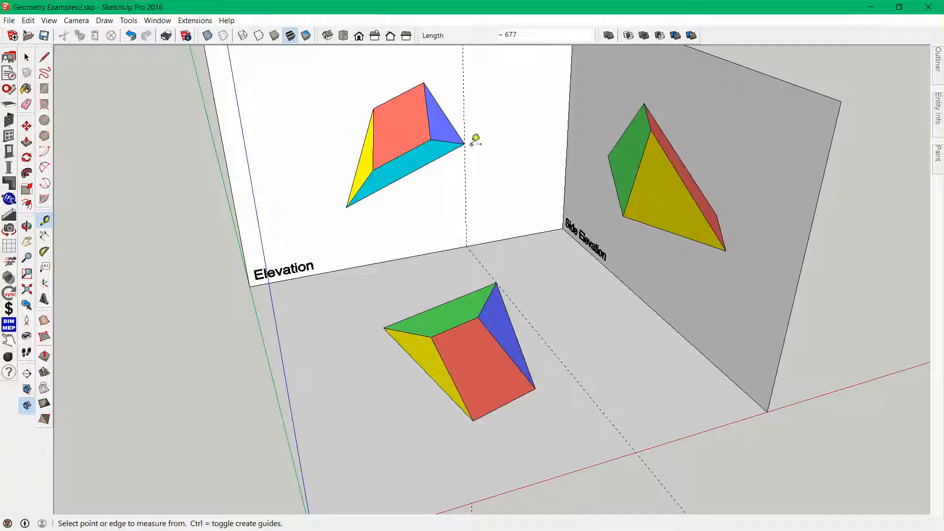
{"action": "left_click", "coordinate": [499, 240]}
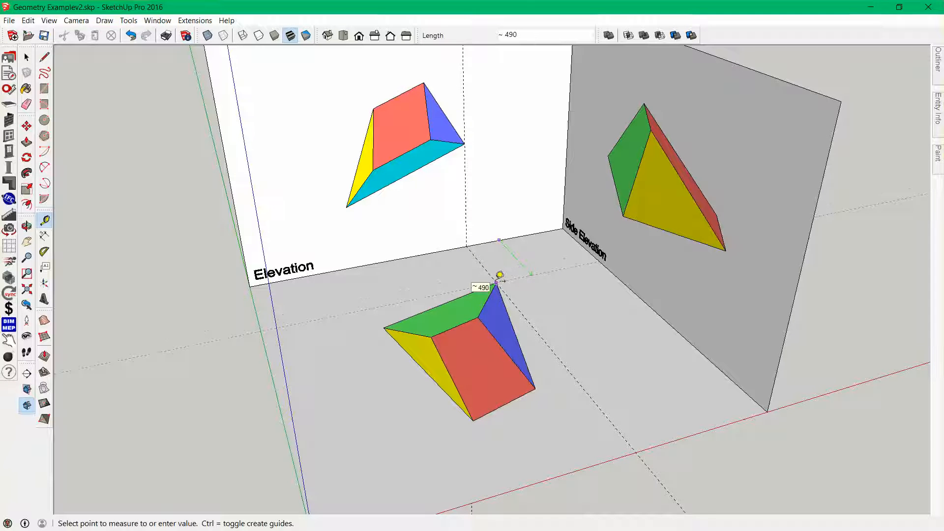
{"action": "left_click", "coordinate": [499, 279]}
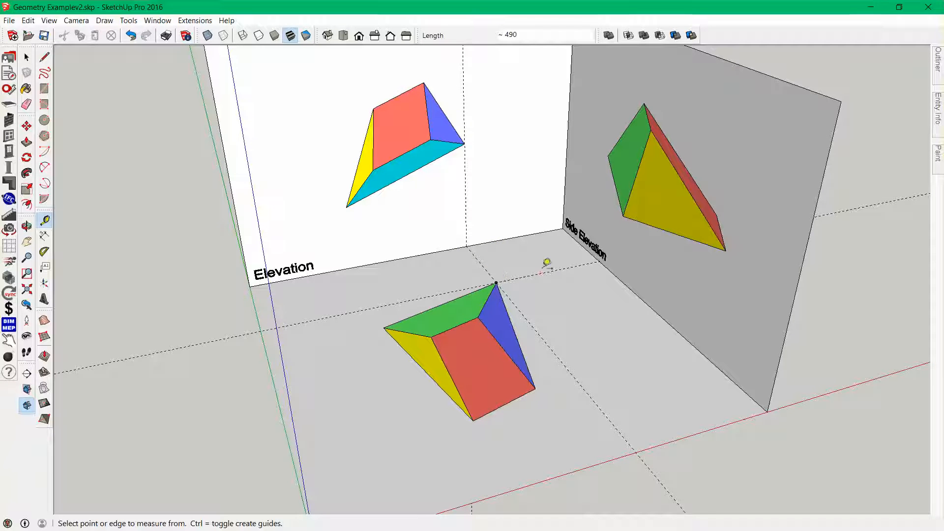
Place a vertical guide on Side Elevation, parallel to the shared wall edge, starting where the second Plan guide meets that wall
{"action": "left_click", "coordinate": [571, 183]}
{"action": "scroll", "coordinate": [587, 241], "scroll_direction": "up", "scroll_amount": 2}
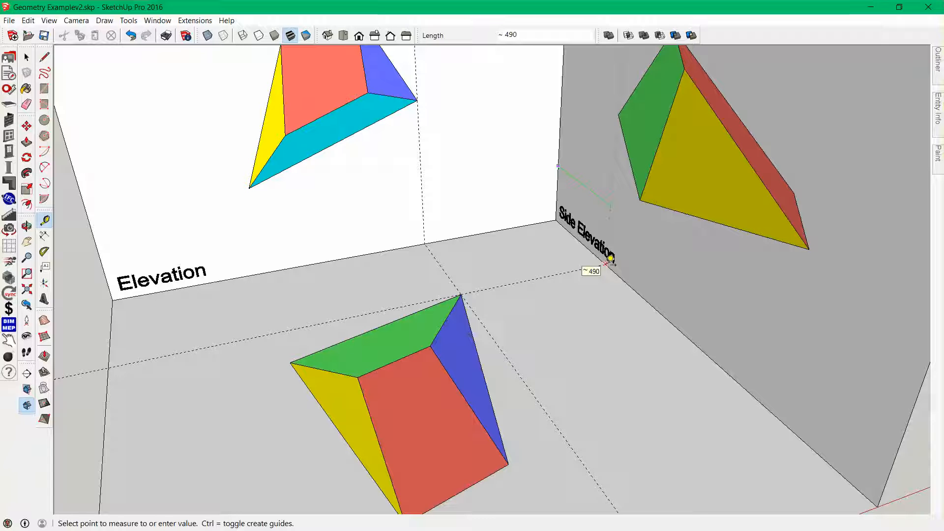
{"action": "left_click", "coordinate": [611, 259]}
{"action": "middle_click_drag", "start_coordinate": [594, 282], "coordinate": [642, 260]}
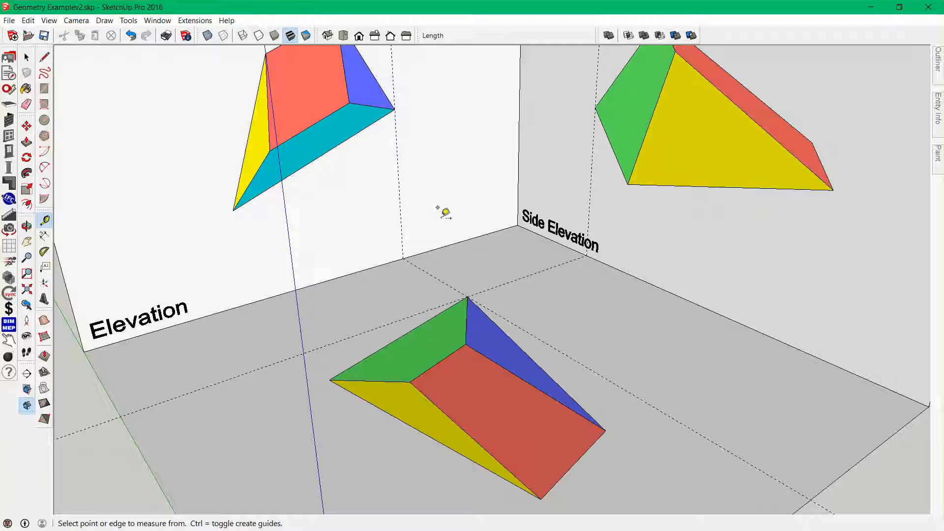
Place horizontal guides on Elevation and Side Elevation at the height of the Elevation shape's outer corner where blue and cyan faces meet
{"action": "left_click", "coordinate": [447, 244]}
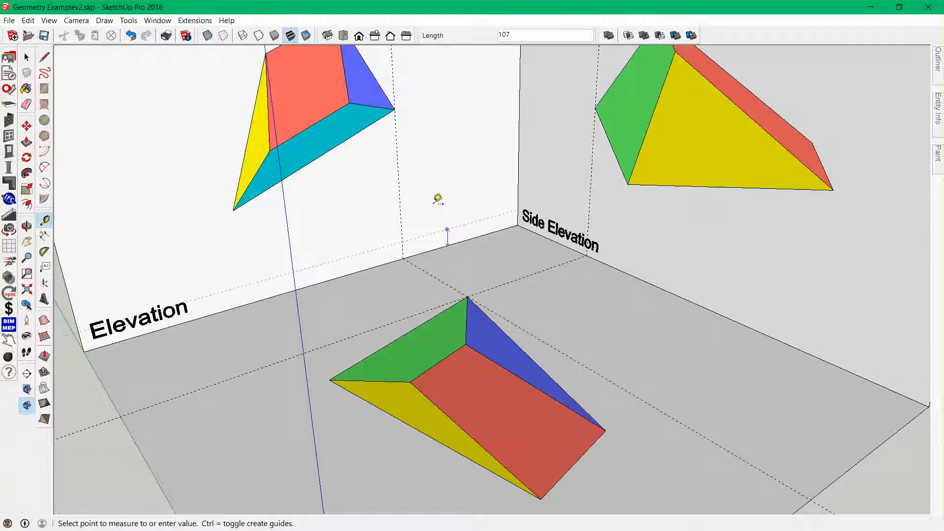
{"action": "left_click", "coordinate": [403, 102]}
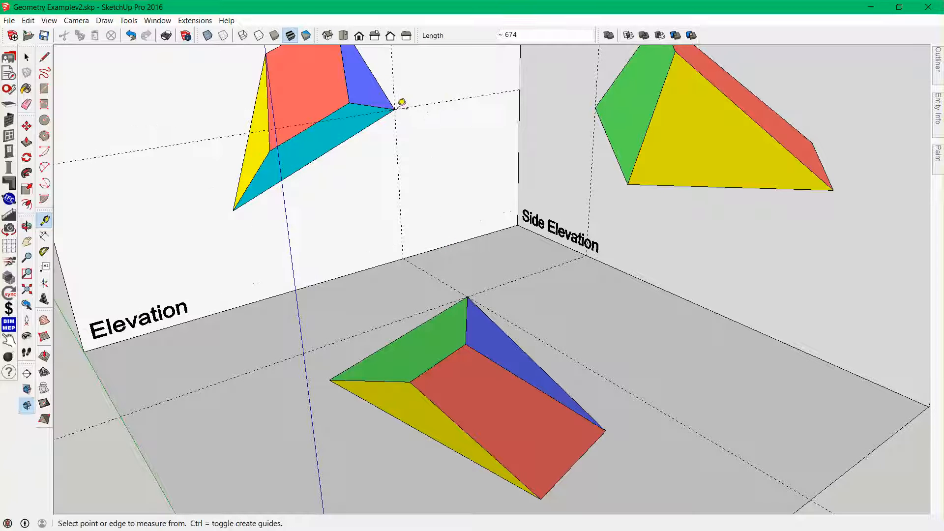
{"action": "left_click", "coordinate": [553, 235]}
{"action": "left_click", "coordinate": [525, 84]}
{"action": "key", "text": "space"}
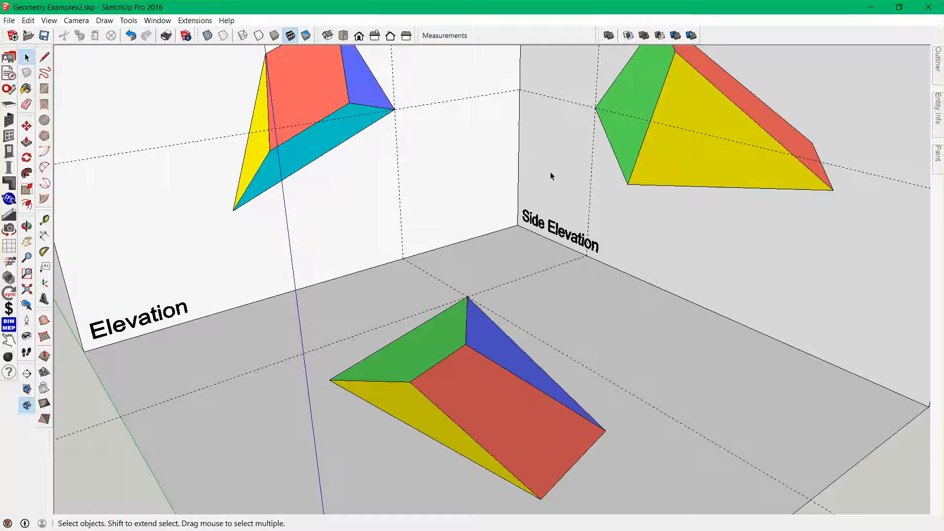
Draw a vertical line about 674 long from the plan shape's rear corner, ending level with the green face's outer corner on Side Elevation
{"action": "scroll", "coordinate": [551, 172], "scroll_direction": "down", "scroll_amount": 3}
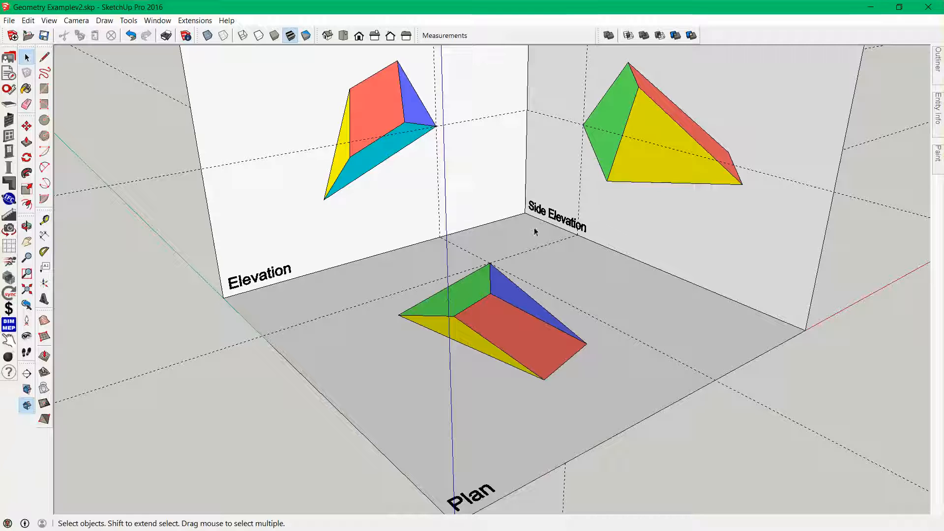
{"action": "key", "text": "l"}
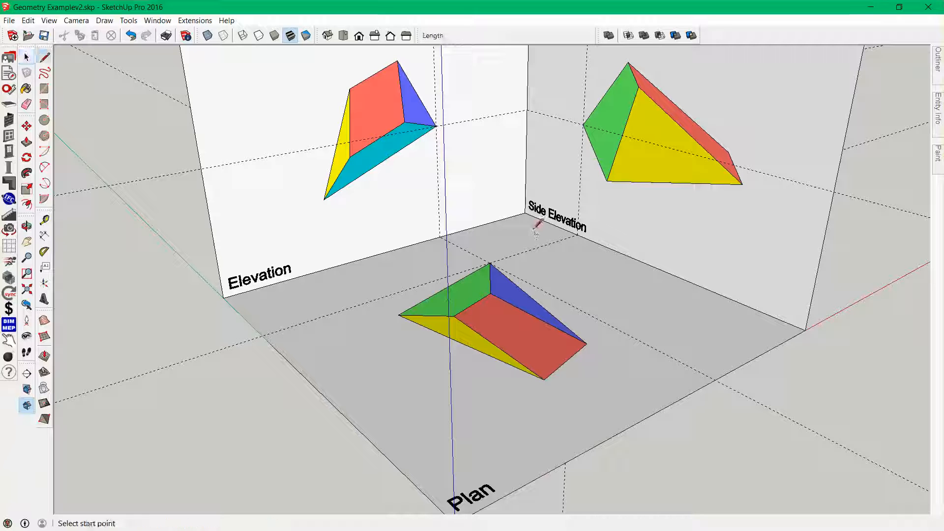
{"action": "left_click", "coordinate": [490, 263]}
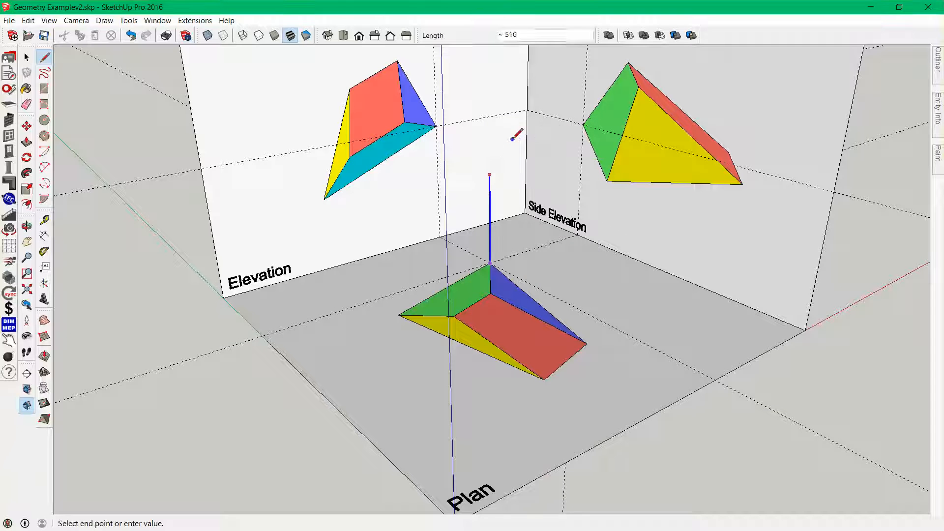
{"action": "left_click", "coordinate": [585, 124]}
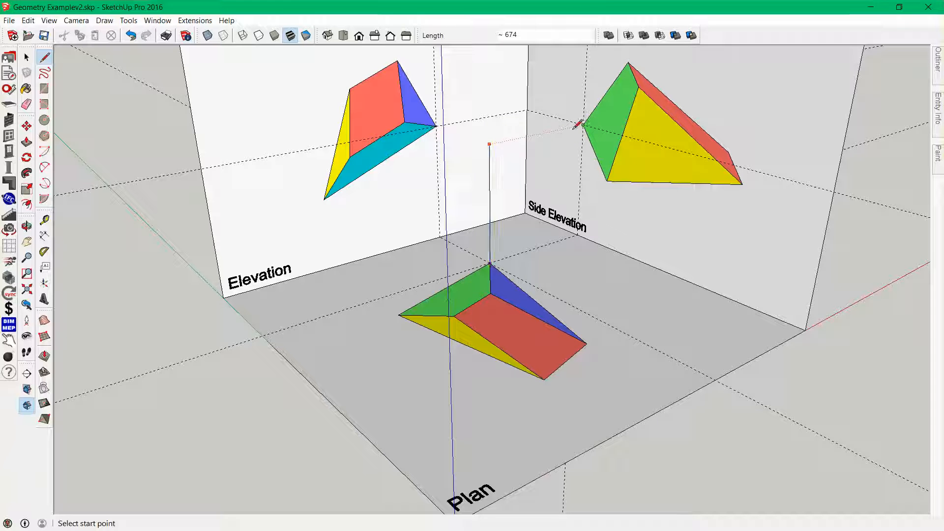
{"action": "key", "text": "space"}
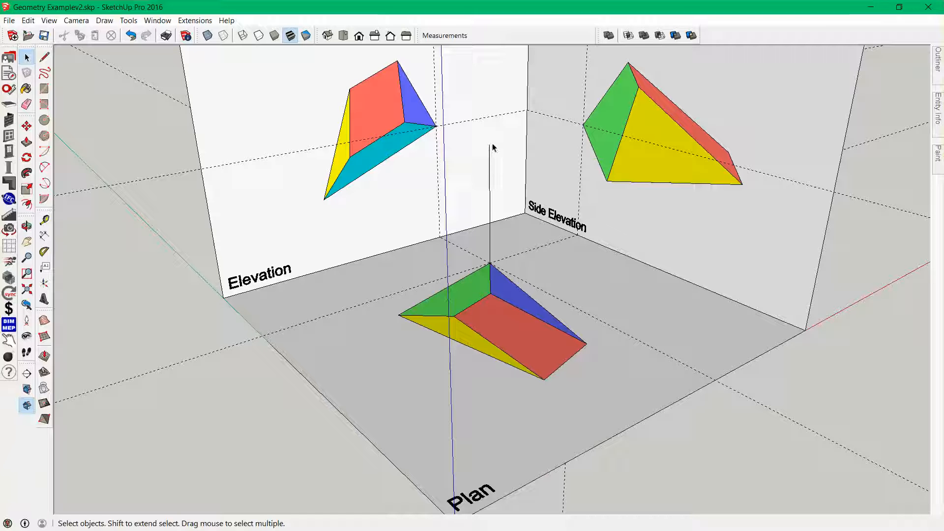
Clear the old guides and project the plan's front corner between red and blue faces onto Elevation with a Plan guide and a vertical guide
{"action": "middle_click_drag", "start_coordinate": [532, 291], "coordinate": [446, 298]}
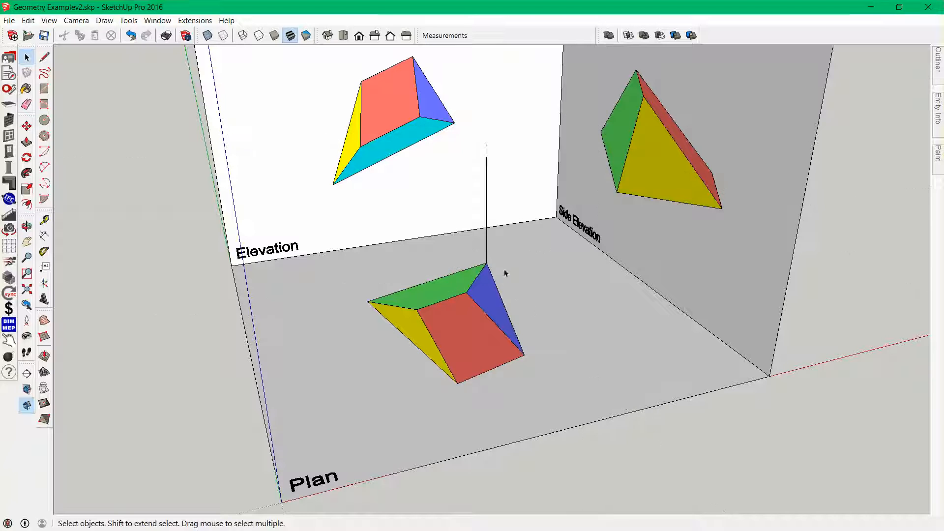
{"action": "middle_click_drag", "start_coordinate": [491, 276], "coordinate": [572, 283]}
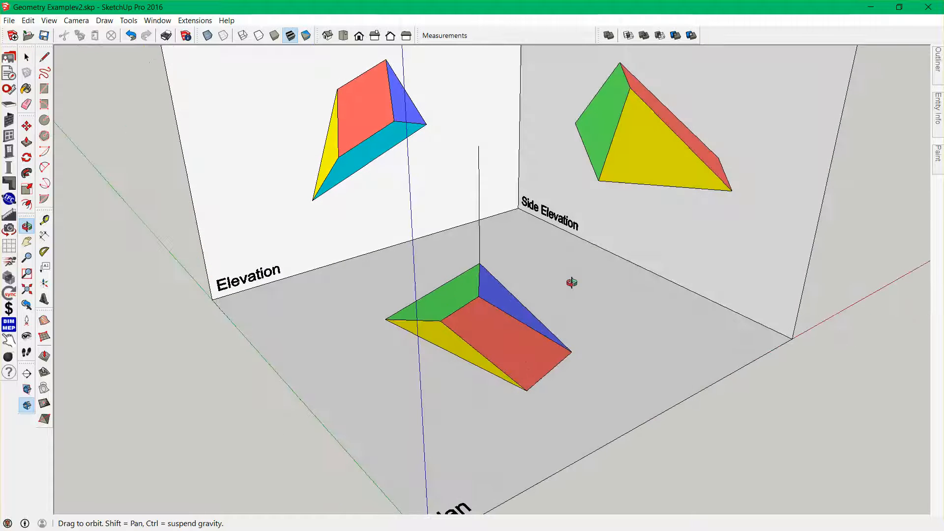
{"action": "key", "text": "t"}
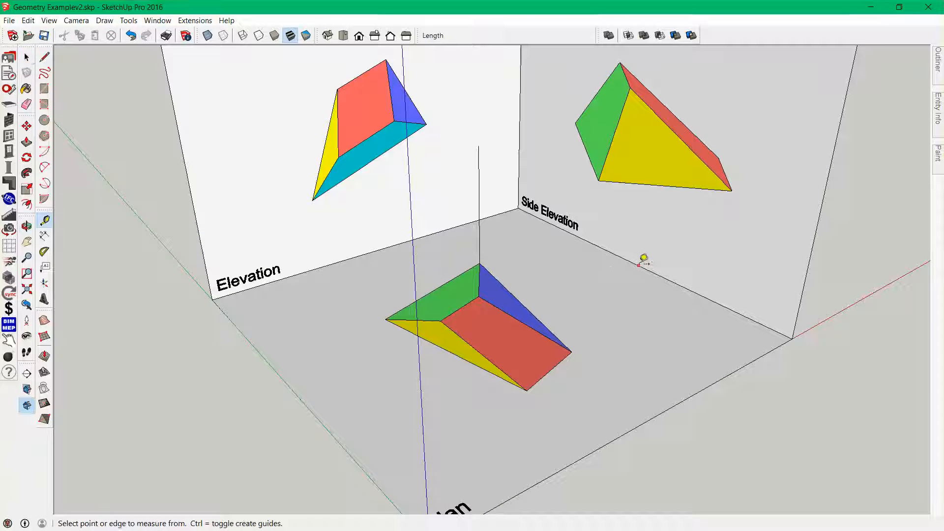
{"action": "left_click", "coordinate": [639, 265]}
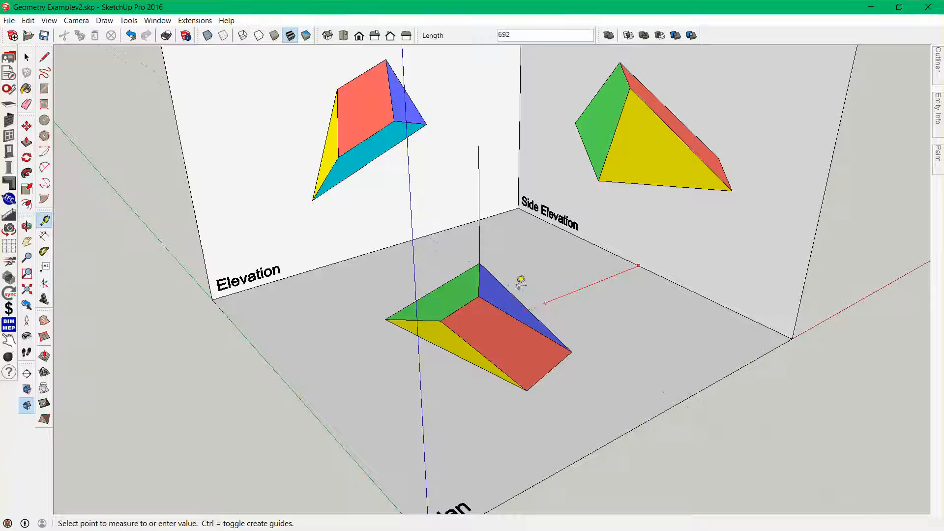
{"action": "left_click", "coordinate": [572, 351]}
{"action": "middle_click_drag", "start_coordinate": [591, 320], "coordinate": [506, 343]}
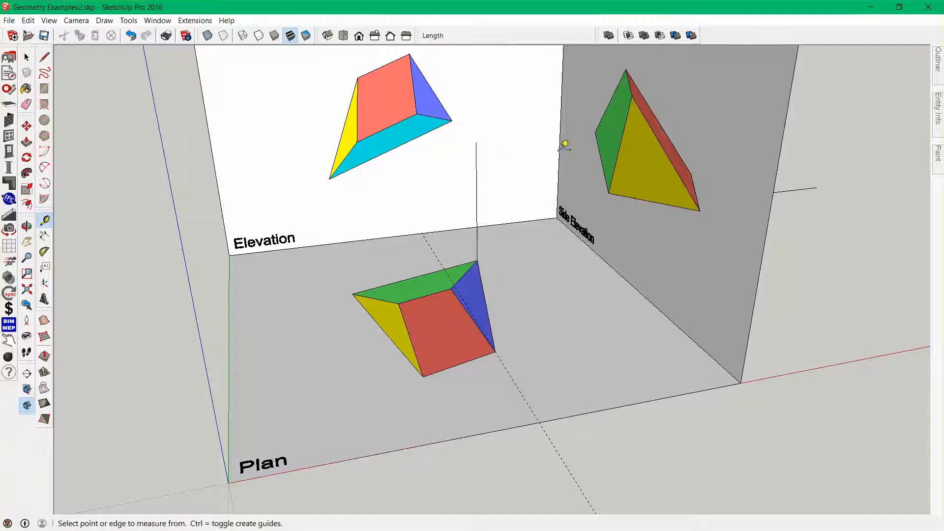
{"action": "left_click", "coordinate": [560, 150]}
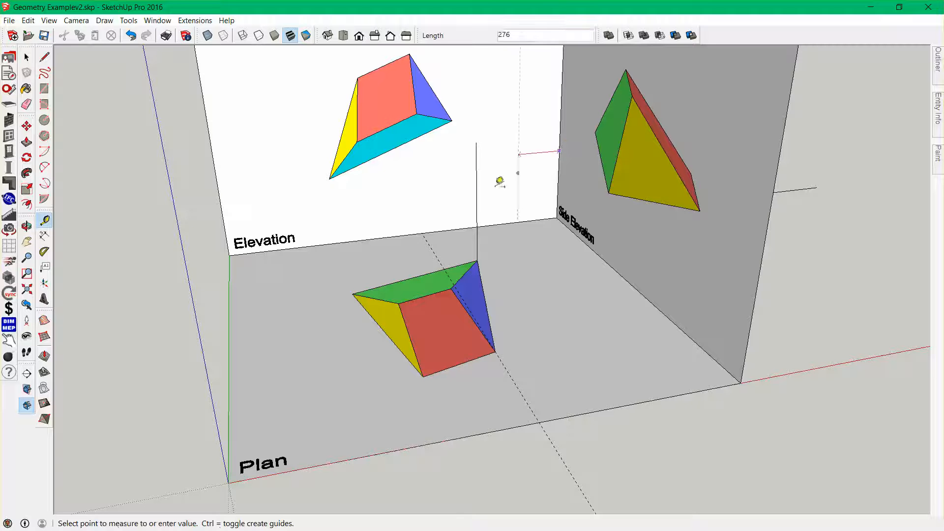
{"action": "left_click", "coordinate": [424, 230]}
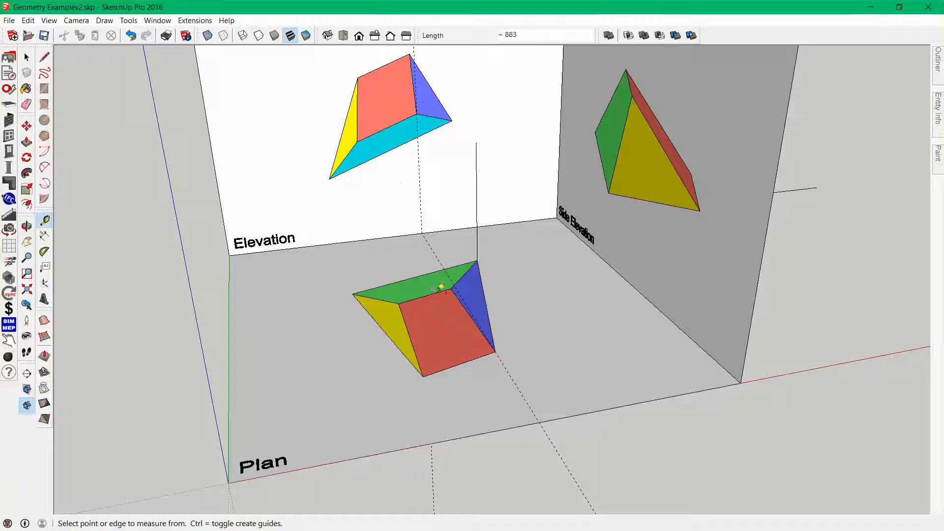
Draw a vertical line about 729 long from that front plan corner, ending level with Elevation's corner where red, blue and cyan faces meet
{"action": "key", "text": "l"}
{"action": "left_click", "coordinate": [496, 350]}
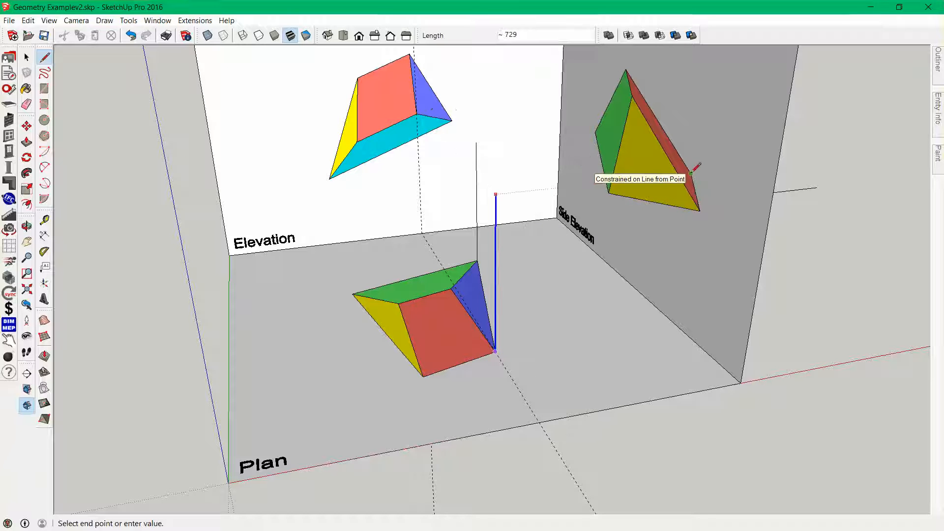
{"action": "left_click", "coordinate": [416, 114]}
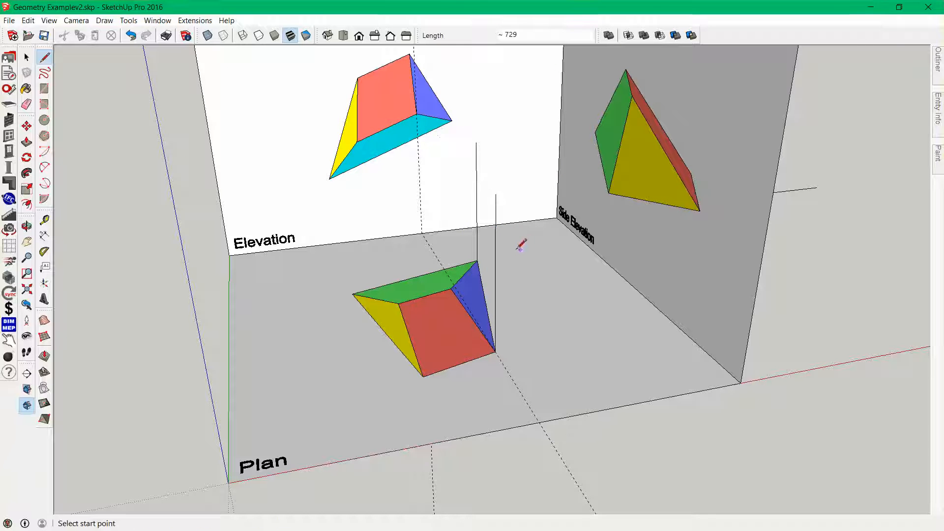
{"action": "key", "text": "space"}
Join the upper ends of the two vertical lines with a straight edge about 993 long
{"action": "mouse_move", "coordinate": [493, 246]}
{"action": "middle_mouse_down"}
{"action": "mouse_move", "coordinate": [582, 261]}
{"action": "mouse_move", "coordinate": [567, 287]}
{"action": "middle_mouse_up"}
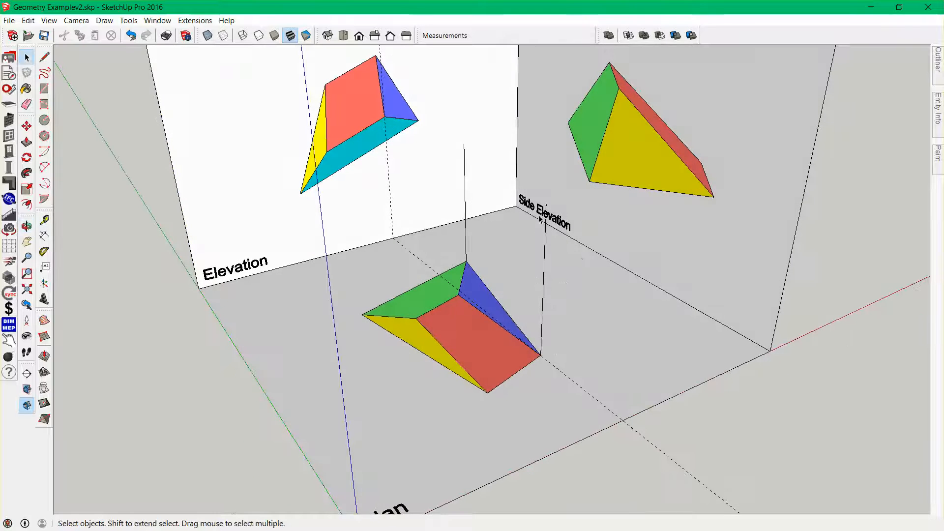
{"action": "key", "text": "l"}
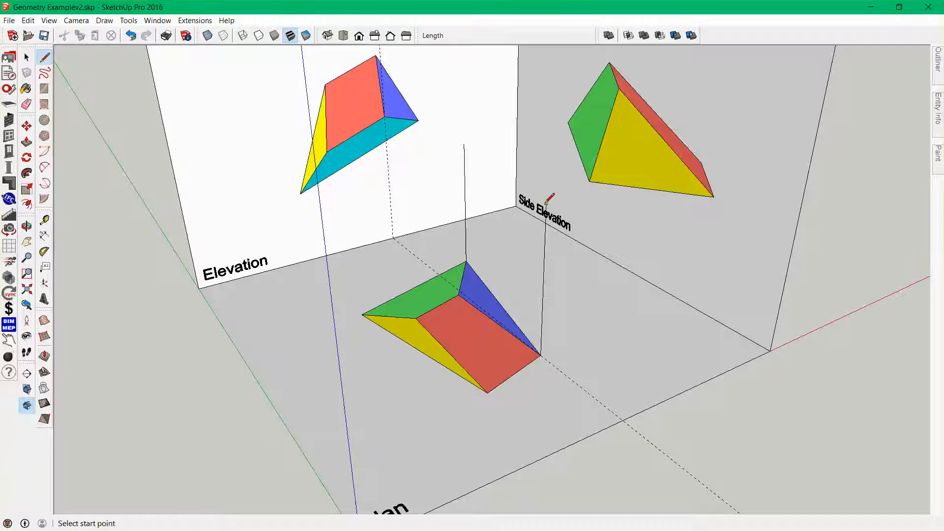
{"action": "left_click", "coordinate": [546, 203]}
{"action": "left_click", "coordinate": [465, 146]}
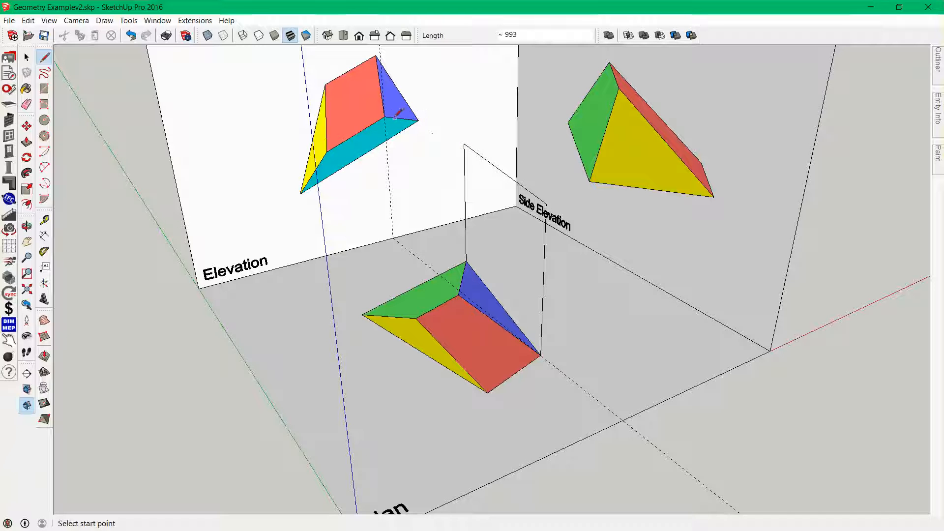
Clear the guides and project the plan corner where green, red and blue faces meet onto Elevation with a Plan guide and a vertical guide
{"action": "mouse_move", "coordinate": [459, 227]}
{"action": "middle_mouse_down"}
{"action": "mouse_move", "coordinate": [371, 217]}
{"action": "mouse_move", "coordinate": [302, 179]}
{"action": "mouse_move", "coordinate": [302, 153]}
{"action": "middle_mouse_up"}
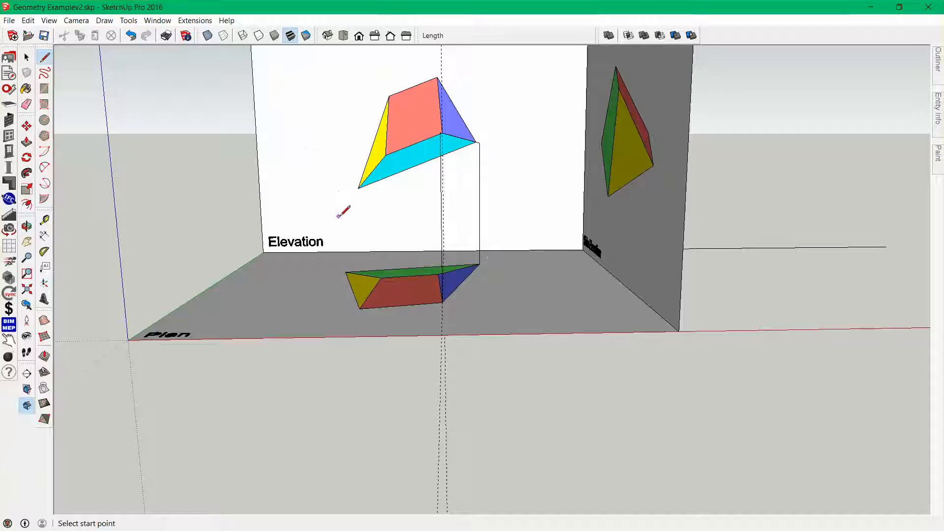
{"action": "mouse_move", "coordinate": [382, 205]}
{"action": "middle_mouse_down"}
{"action": "mouse_move", "coordinate": [412, 323]}
{"action": "mouse_move", "coordinate": [504, 266]}
{"action": "mouse_move", "coordinate": [565, 367]}
{"action": "mouse_move", "coordinate": [594, 375]}
{"action": "mouse_move", "coordinate": [590, 327]}
{"action": "mouse_move", "coordinate": [797, 204]}
{"action": "mouse_move", "coordinate": [569, 256]}
{"action": "mouse_move", "coordinate": [666, 276]}
{"action": "mouse_move", "coordinate": [687, 154]}
{"action": "mouse_move", "coordinate": [664, 180]}
{"action": "mouse_move", "coordinate": [651, 120]}
{"action": "mouse_move", "coordinate": [627, 152]}
{"action": "middle_mouse_up"}
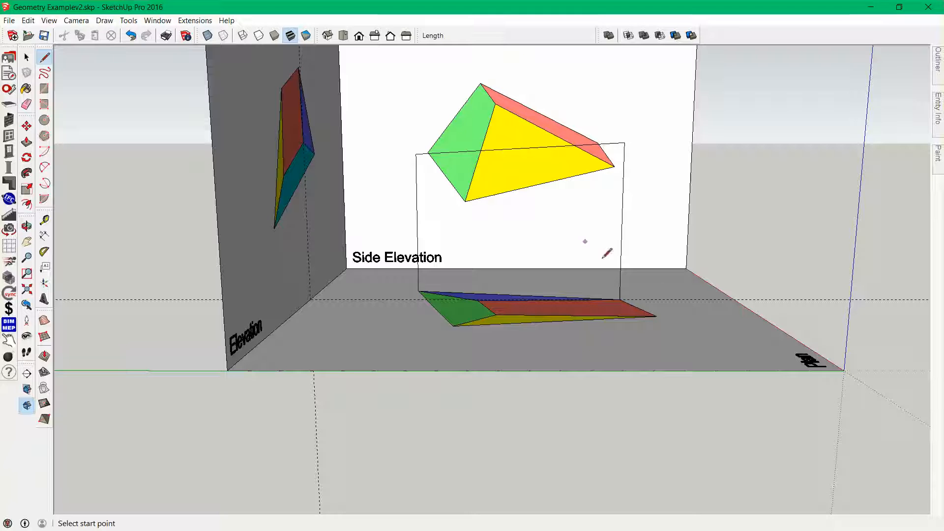
{"action": "mouse_move", "coordinate": [607, 253]}
{"action": "middle_mouse_down"}
{"action": "mouse_move", "coordinate": [588, 342]}
{"action": "mouse_move", "coordinate": [369, 401]}
{"action": "middle_mouse_up"}
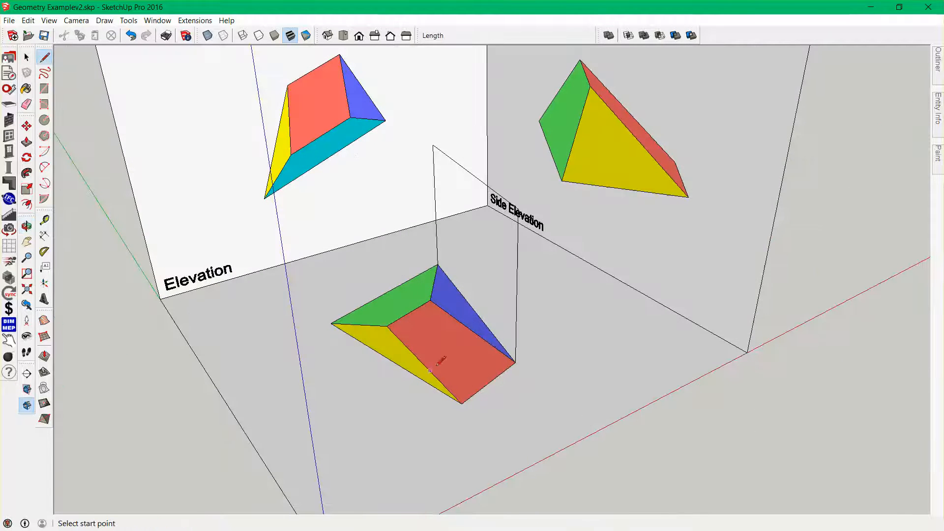
{"action": "mouse_move", "coordinate": [554, 360]}
{"action": "middle_mouse_down"}
{"action": "mouse_move", "coordinate": [487, 386]}
{"action": "mouse_move", "coordinate": [466, 380]}
{"action": "middle_mouse_up"}
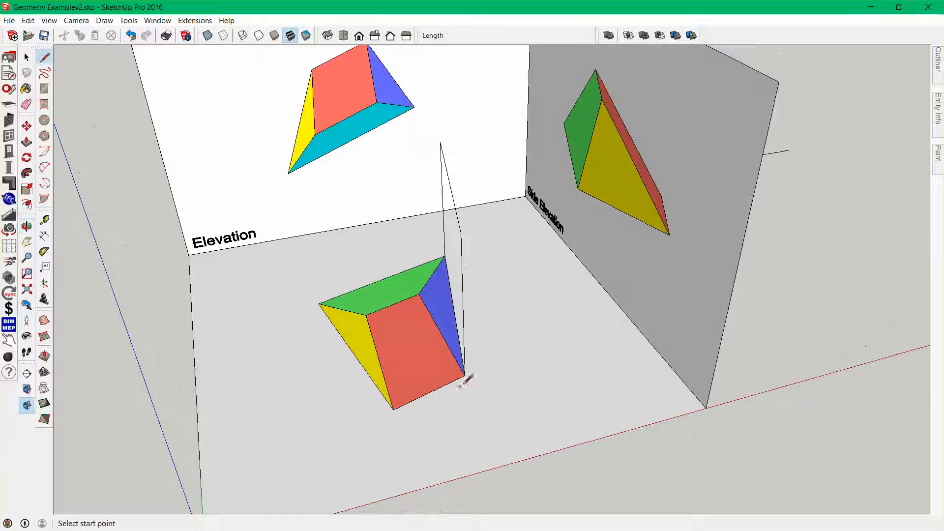
{"action": "key", "text": "t"}
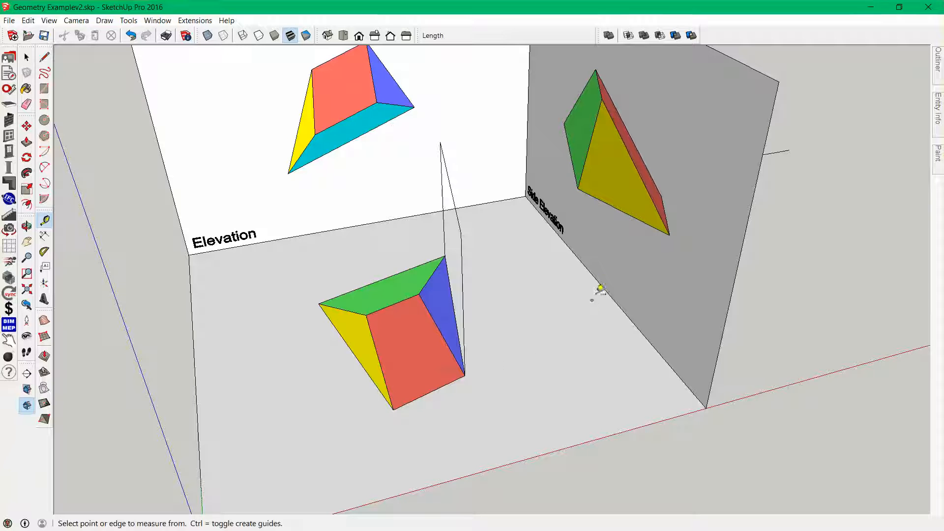
{"action": "left_click", "coordinate": [593, 274]}
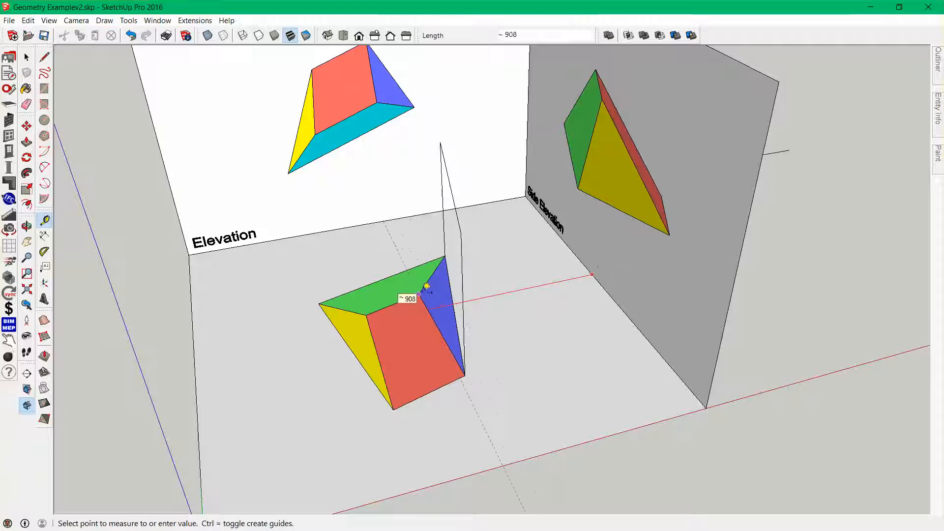
{"action": "left_click", "coordinate": [421, 294]}
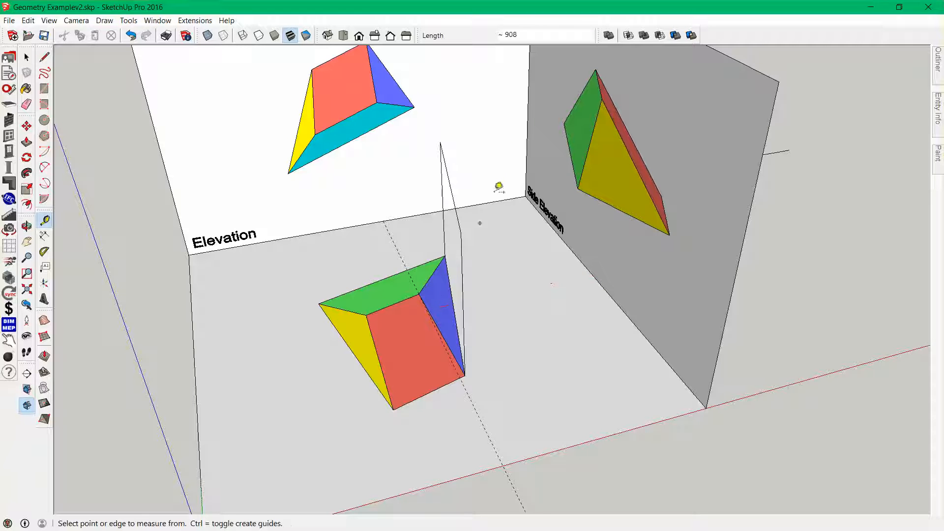
{"action": "left_click", "coordinate": [527, 144]}
{"action": "left_click", "coordinate": [384, 220]}
Draw a vertical line from the plan corner where green, red and blue faces meet, ending level with Elevation's top corner between red and blue
{"action": "scroll", "coordinate": [394, 266], "scroll_direction": "down", "scroll_amount": 2}
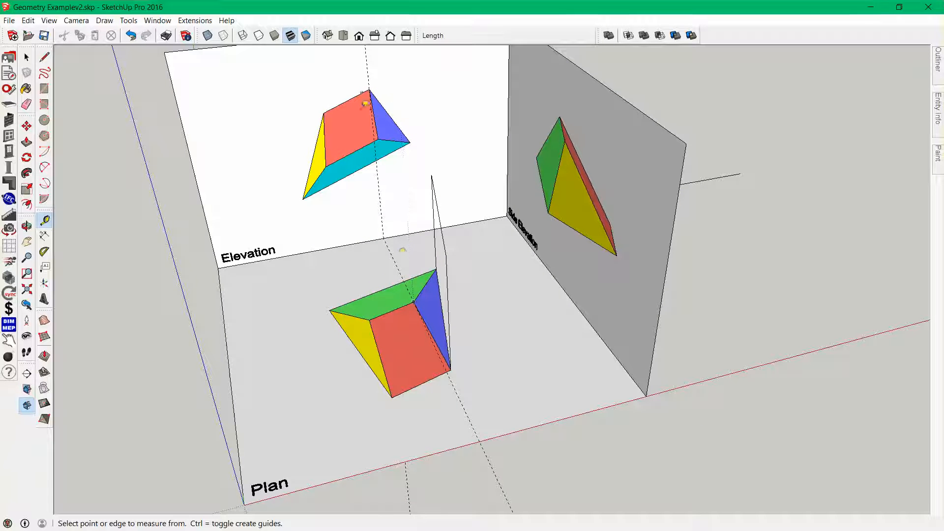
{"action": "key", "text": "l"}
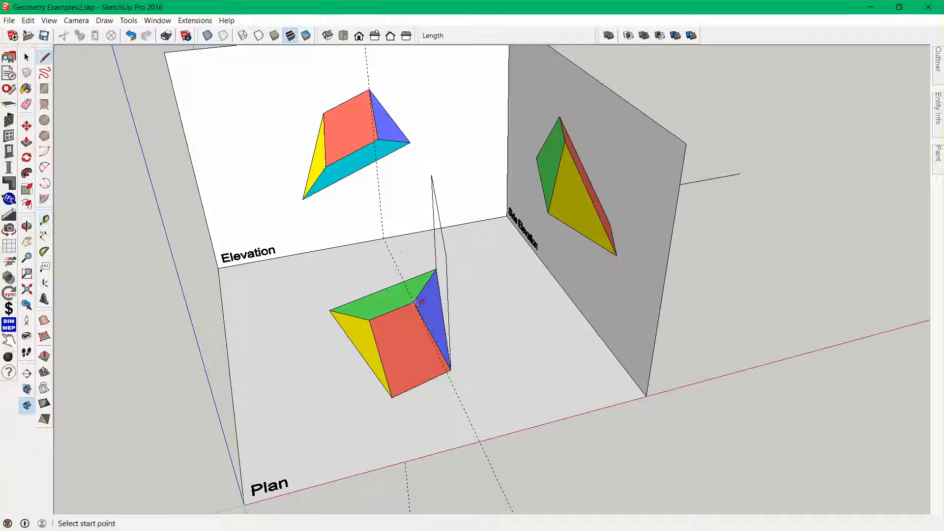
{"action": "left_click", "coordinate": [415, 302]}
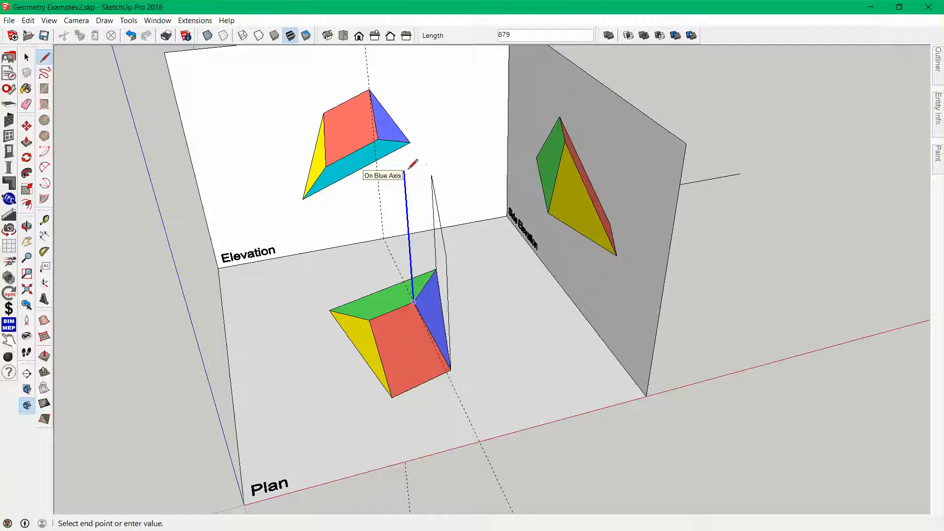
{"action": "left_click", "coordinate": [370, 89]}
{"action": "key", "text": "space"}
Join the new line's upper end to the other two upper ends with edges about 540 and 746 long, closing a triangular face
{"action": "middle_click_drag", "start_coordinate": [447, 211], "coordinate": [676, 329]}
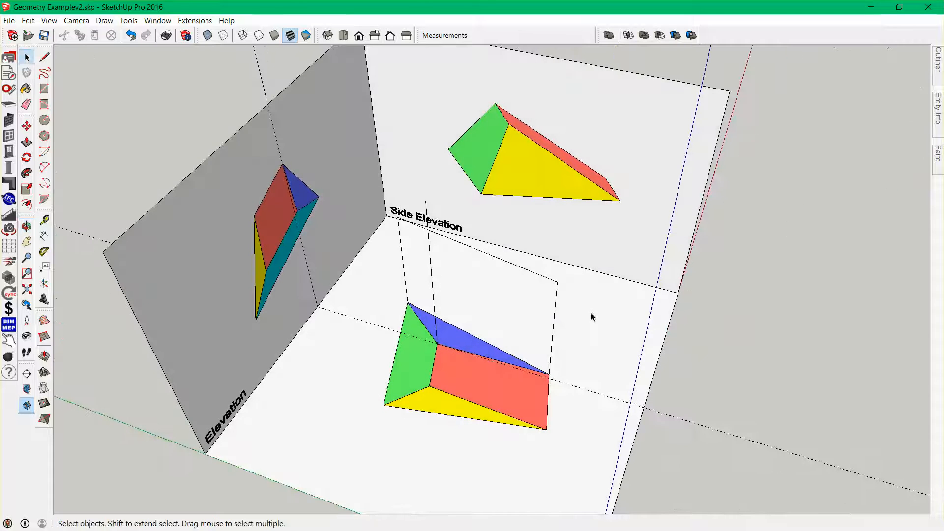
{"action": "key", "text": "l"}
{"action": "left_click", "coordinate": [426, 199]}
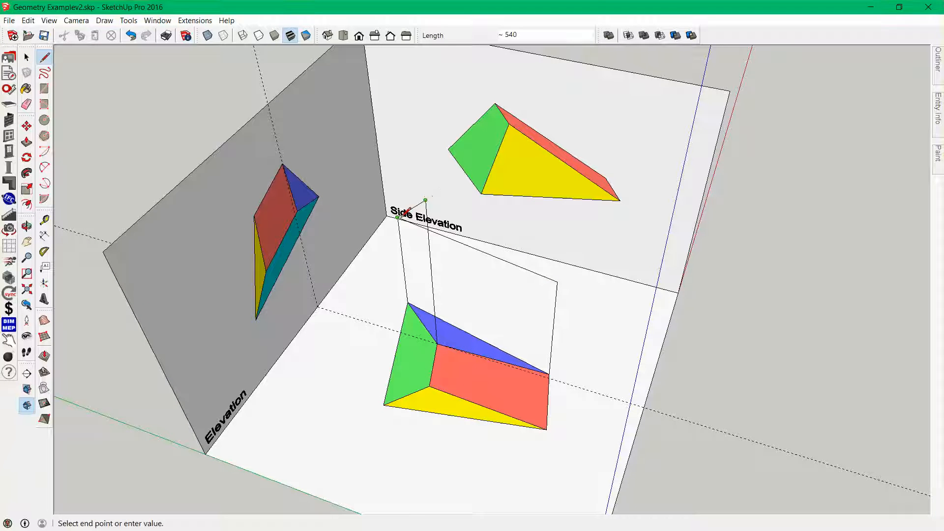
{"action": "left_click", "coordinate": [398, 217]}
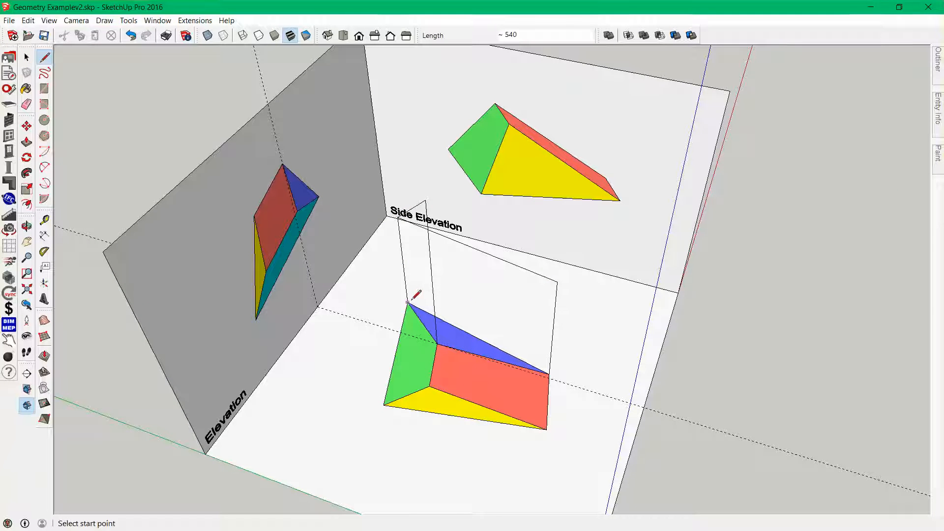
{"action": "left_click", "coordinate": [426, 200]}
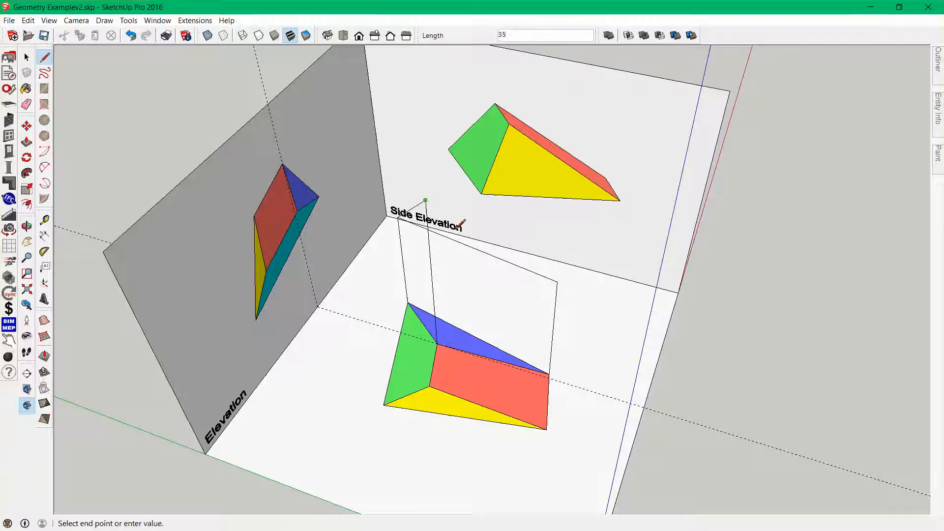
{"action": "left_click", "coordinate": [557, 281]}
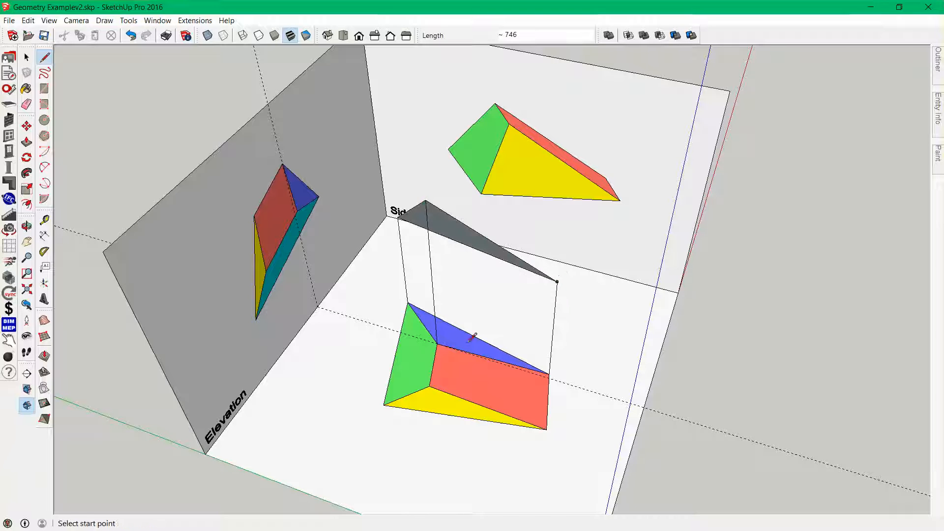
Clear the guides left from projecting the plan corner between the green, red and blue faces
{"action": "key", "text": "o"}
{"action": "left_click_drag", "start_coordinate": [542, 310], "coordinate": [356, 332]}
{"action": "key", "text": "l"}
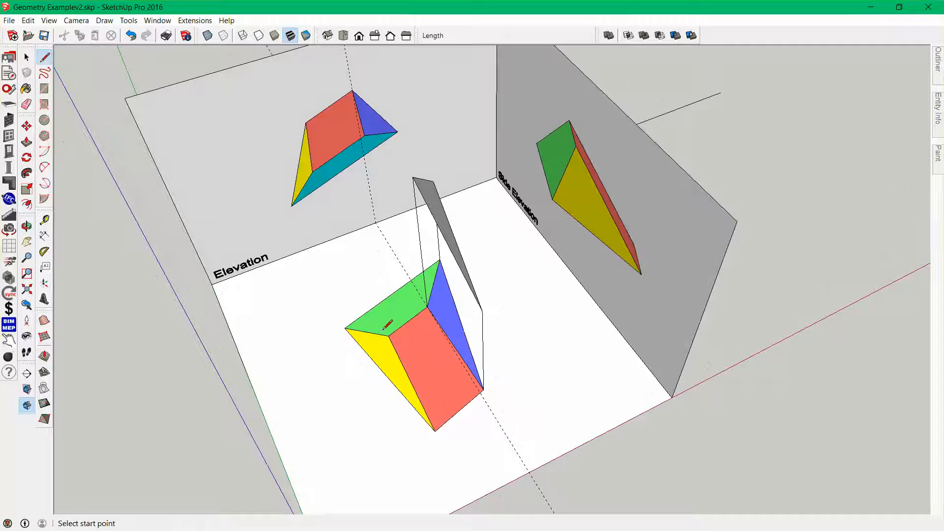
{"action": "middle_click_drag", "start_coordinate": [478, 285], "coordinate": [424, 295]}
{"action": "key", "text": "t"}
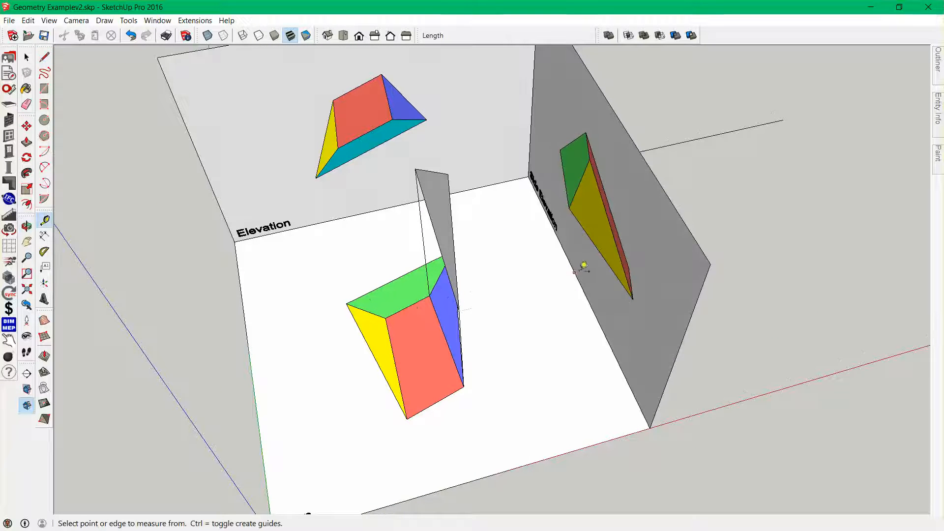
{"action": "left_click", "coordinate": [569, 260]}
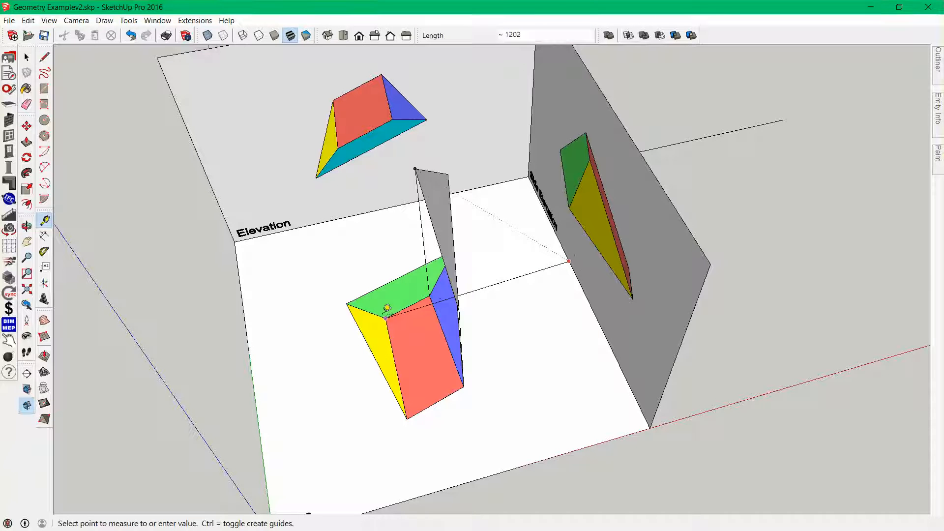
{"action": "left_click", "coordinate": [492, 269]}
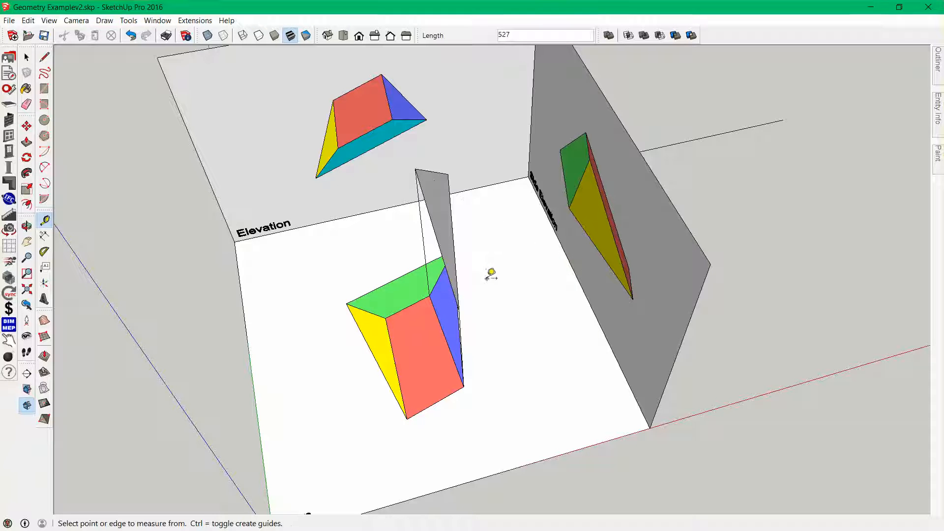
{"action": "left_click", "coordinate": [569, 261]}
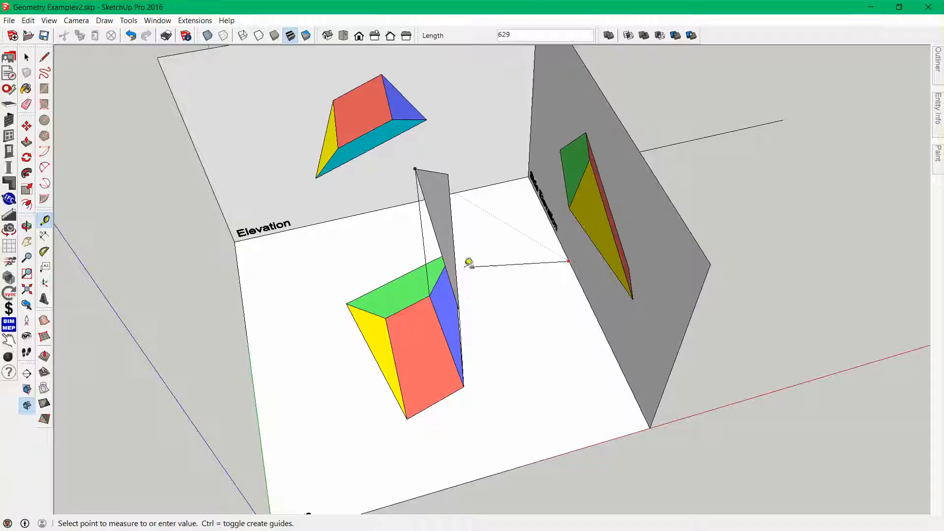
{"action": "key", "text": "space"}
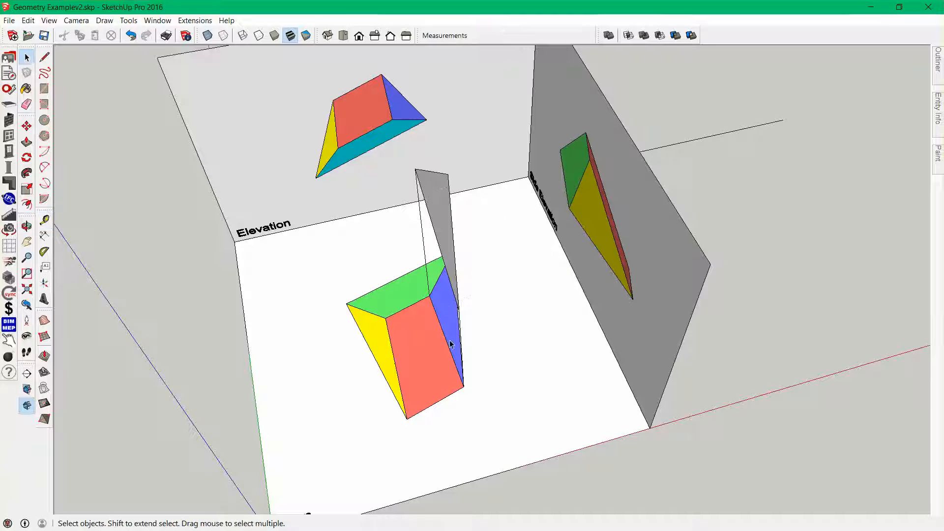
Project the plan corner where green, yellow and red faces meet onto Elevation with Plan and vertical guides about 1199 from Side Elevation
{"action": "key", "text": "t"}
{"action": "left_click", "coordinate": [596, 318]}
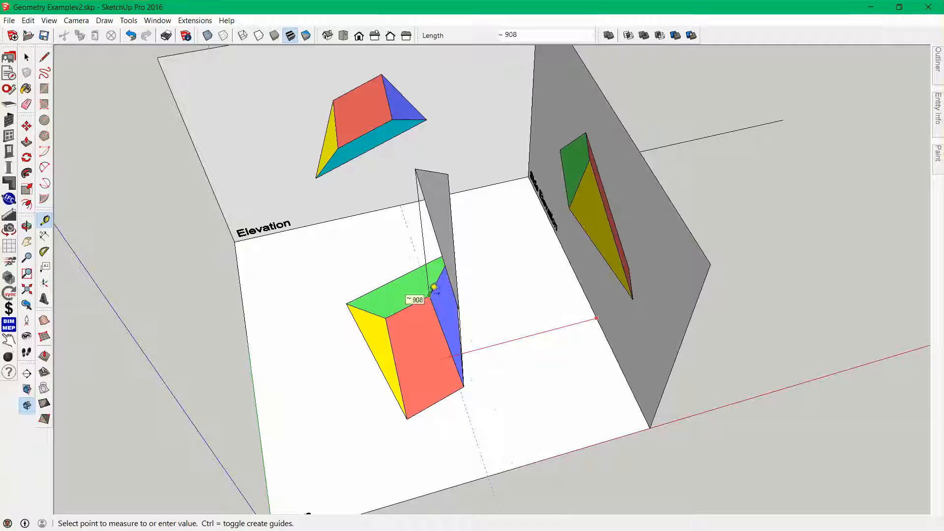
{"action": "left_click", "coordinate": [392, 312]}
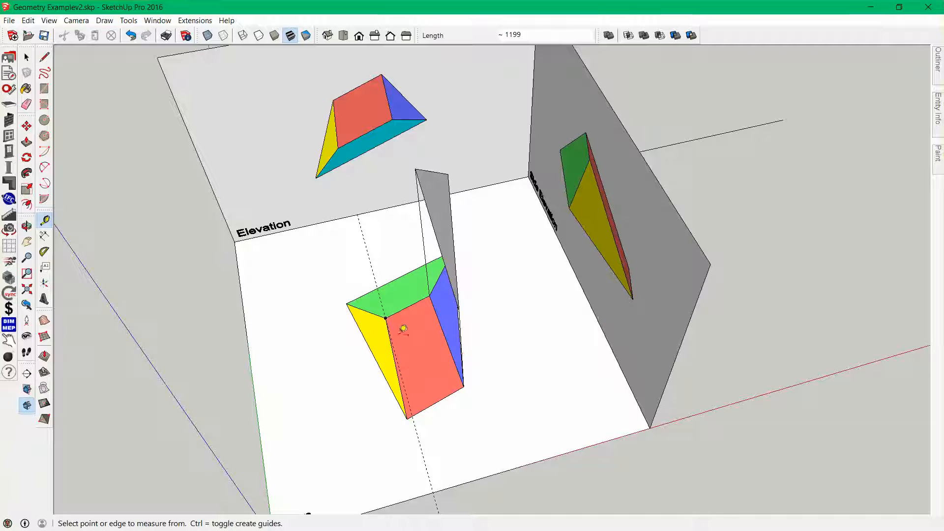
{"action": "left_click", "coordinate": [538, 116]}
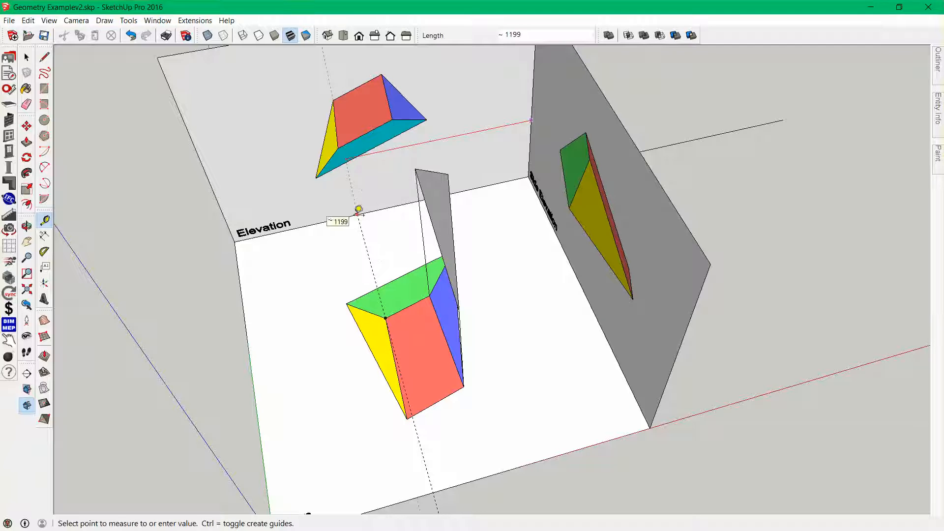
{"action": "left_click", "coordinate": [359, 210]}
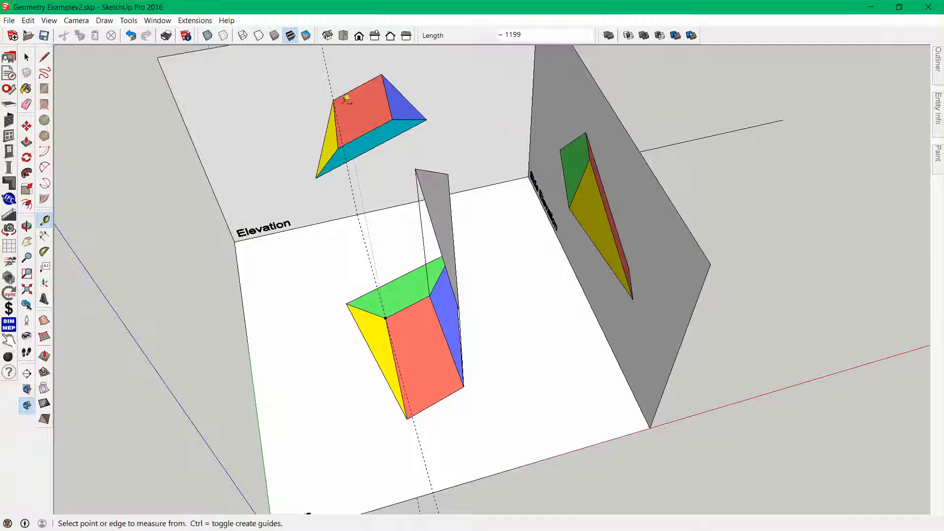
Draw a vertical line about 946 long from that plan corner, ending level with Elevation's upper corner between the yellow and red faces
{"action": "key", "text": "l"}
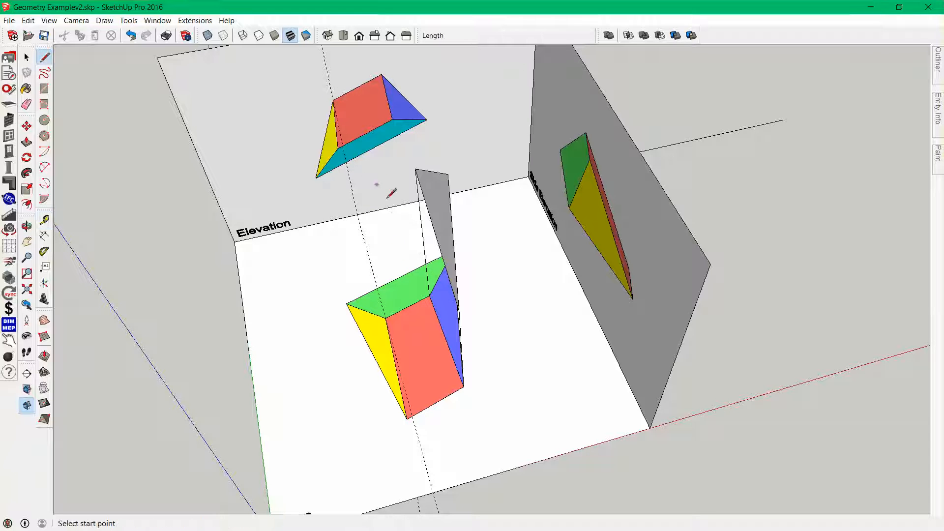
{"action": "left_click", "coordinate": [387, 317]}
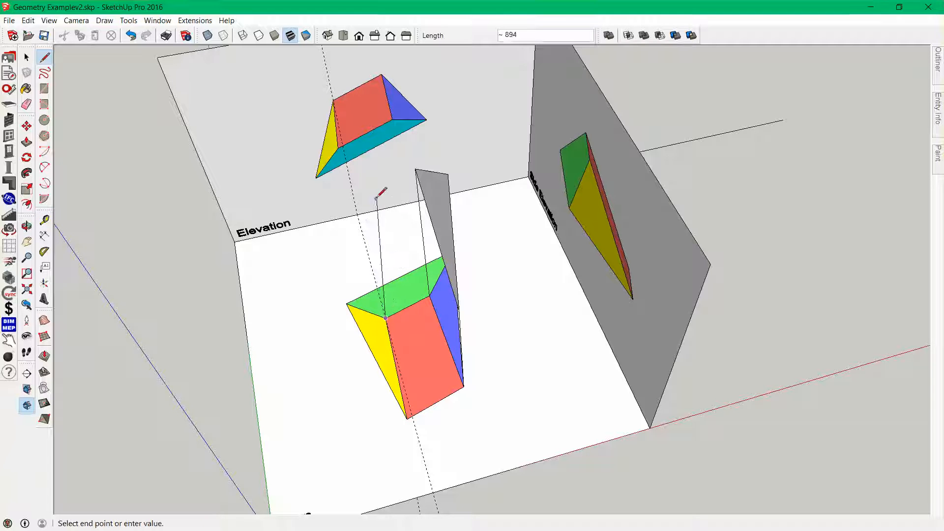
{"action": "key", "text": "shift"}
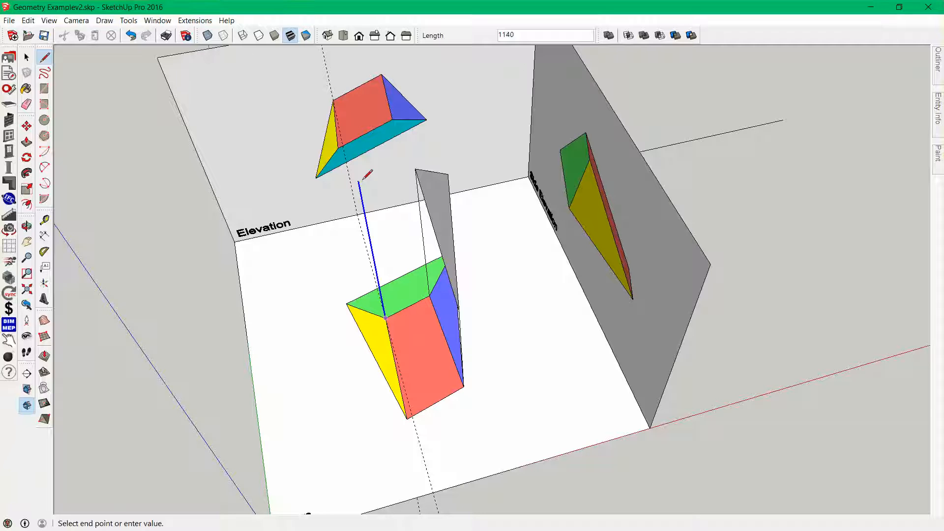
{"action": "left_click", "coordinate": [335, 99]}
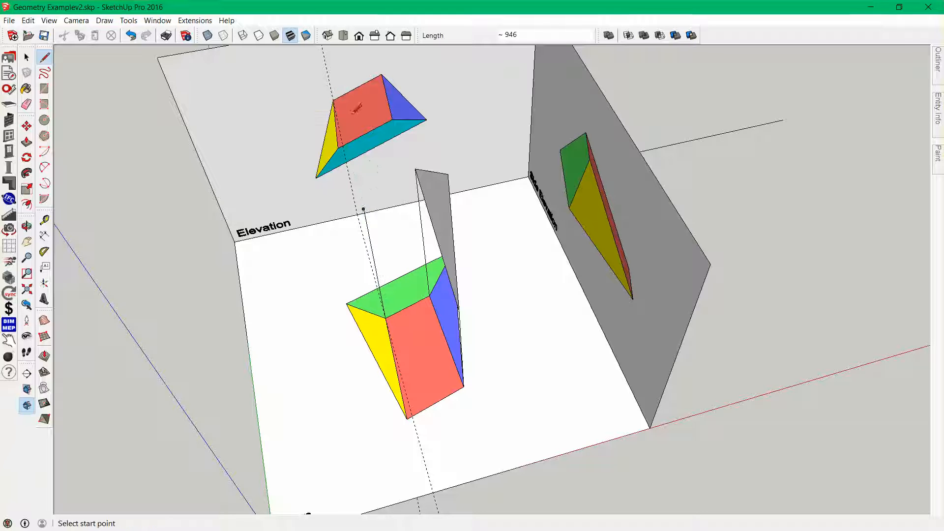
Join the 946-long line's upper end to the raised triangle's highest corner with a straight edge, and clear the guides
{"action": "left_click", "coordinate": [364, 209]}
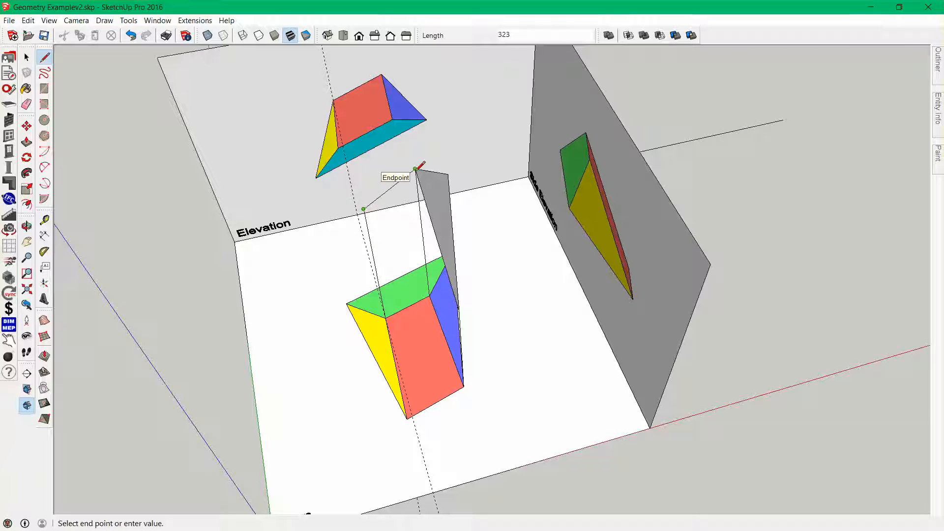
{"action": "left_click", "coordinate": [416, 170]}
{"action": "key", "text": "space"}
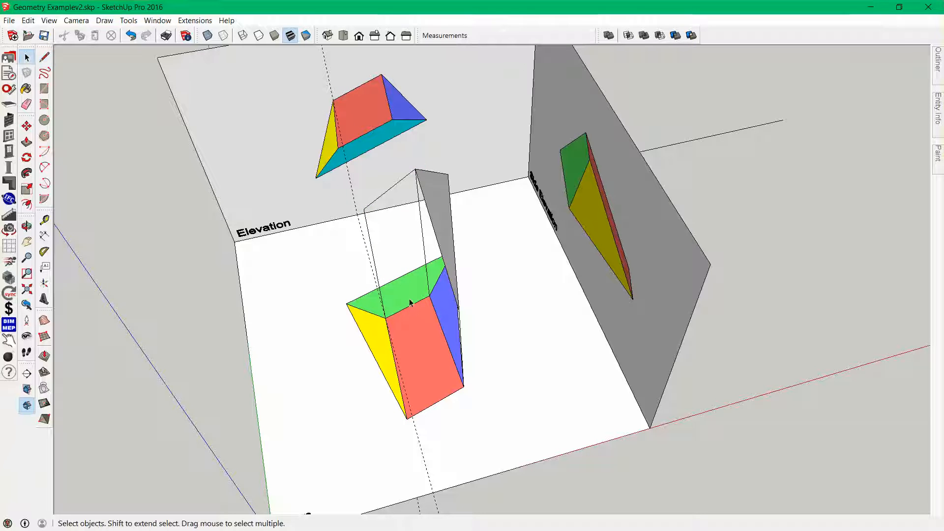
{"action": "middle_click_drag", "start_coordinate": [411, 302], "coordinate": [505, 253]}
Try to project the plan's front corner between the yellow and red faces onto Elevation with guides, and undo the attempt
{"action": "key", "text": "t"}
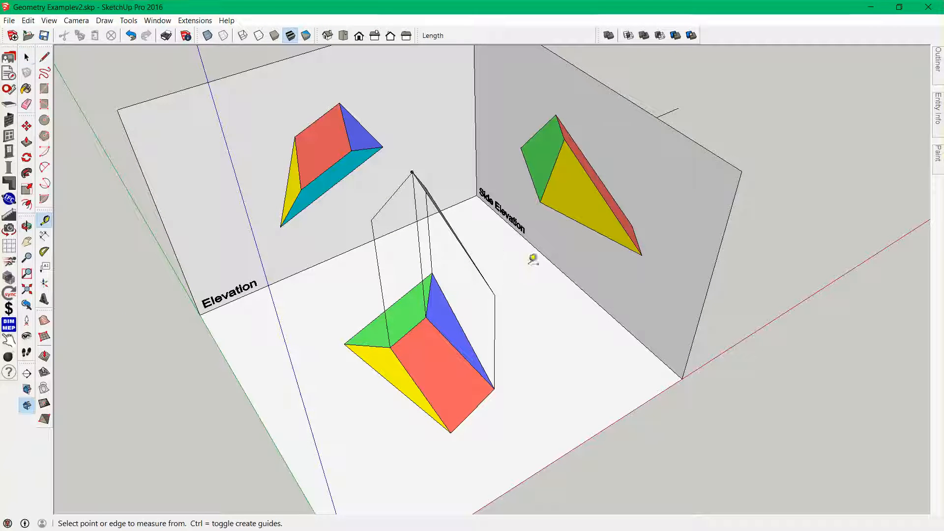
{"action": "left_click", "coordinate": [578, 286]}
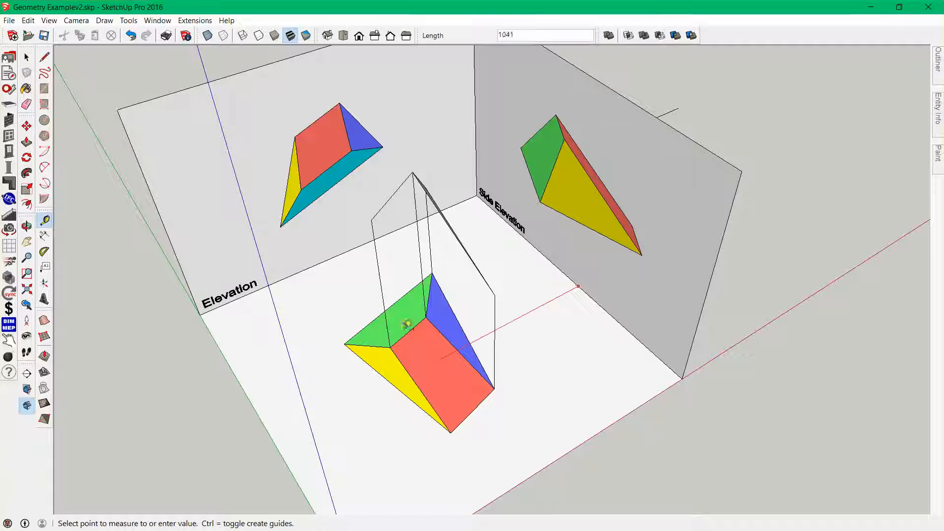
{"action": "left_click", "coordinate": [457, 424]}
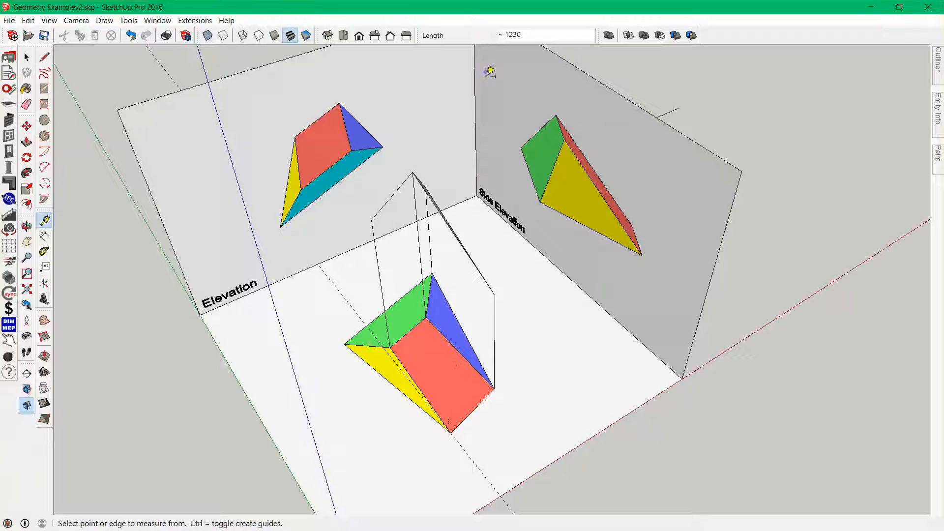
{"action": "left_click", "coordinate": [476, 108]}
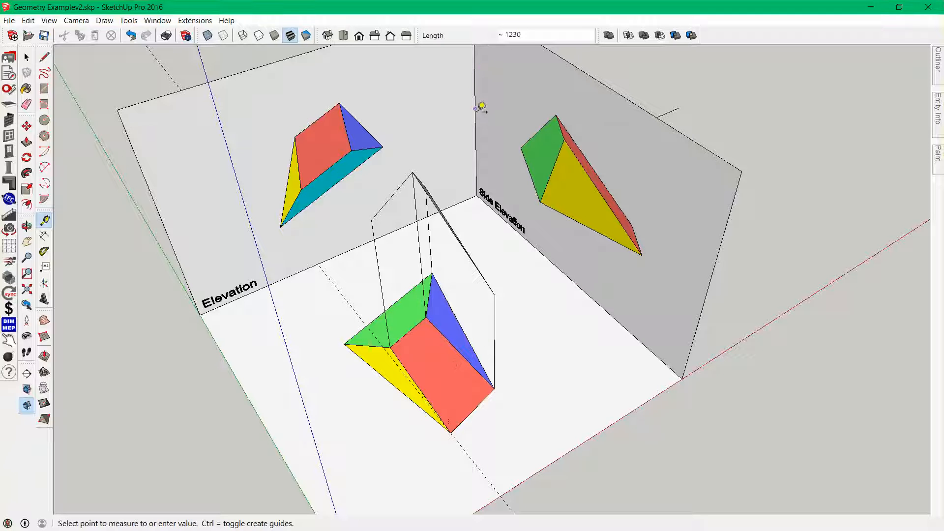
{"action": "left_click", "coordinate": [402, 183]}
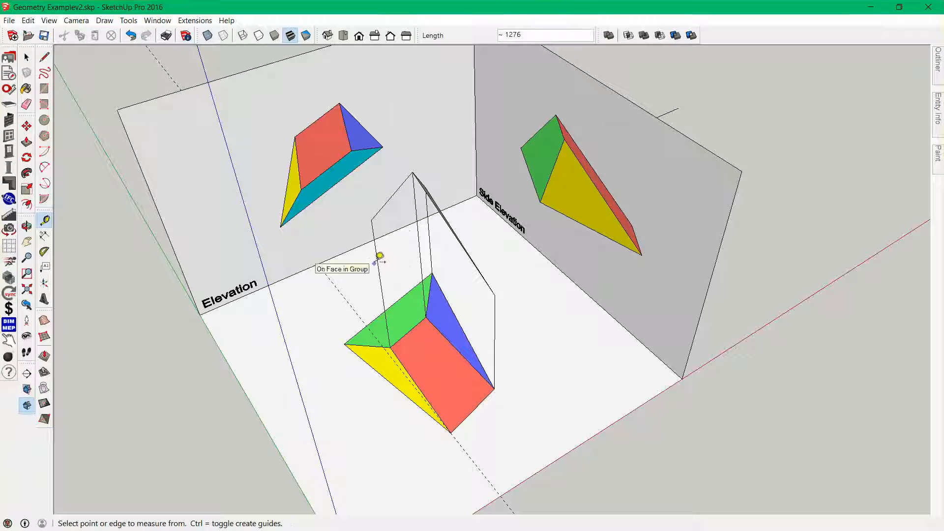
{"action": "key", "text": "ctrl+z"}
{"action": "left_click", "coordinate": [351, 250]}
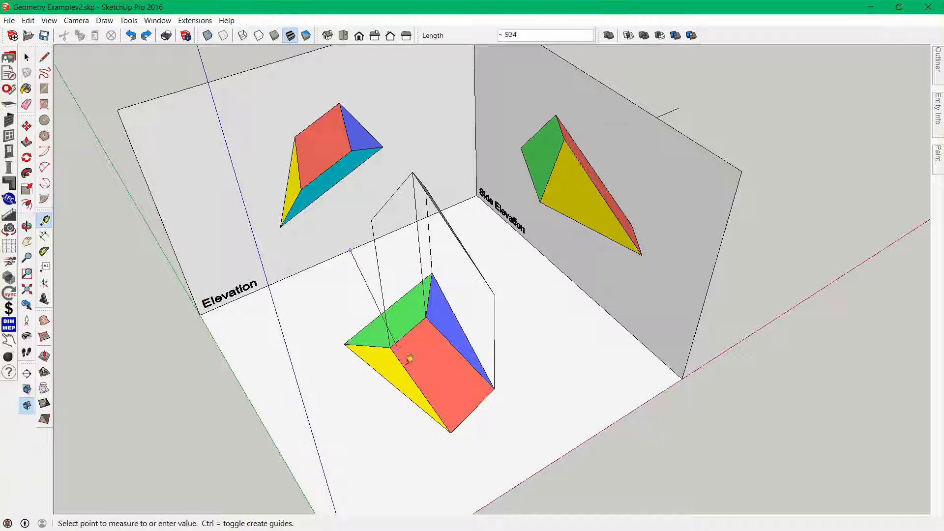
{"action": "left_click", "coordinate": [394, 345]}
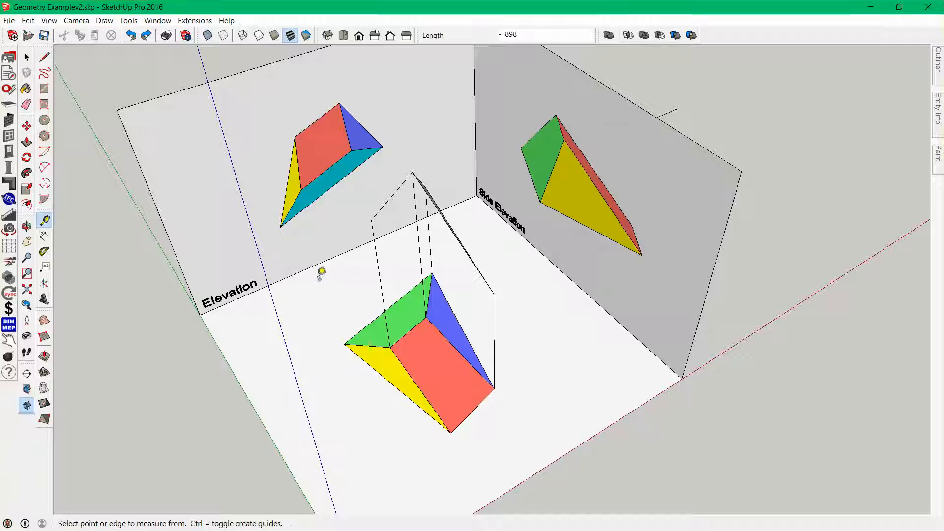
{"action": "left_click", "coordinate": [302, 262]}
{"action": "left_click", "coordinate": [326, 289]}
{"action": "left_click", "coordinate": [307, 269]}
{"action": "left_click", "coordinate": [333, 317]}
{"action": "key", "text": "space"}
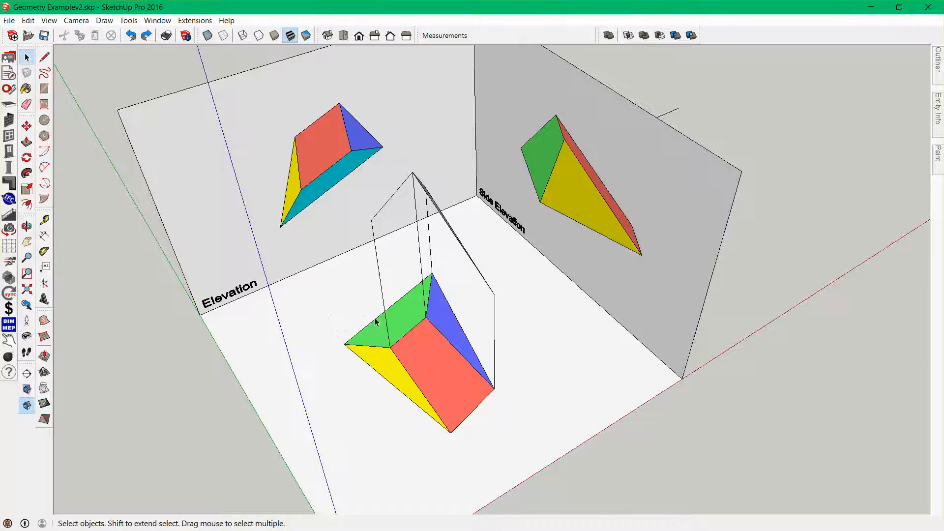
Project the plan's front corner between the yellow and red faces onto Side Elevation with Plan and vertical guides about 1561 from Elevation
{"action": "middle_click_drag", "start_coordinate": [338, 311], "coordinate": [477, 293]}
{"action": "key", "text": "t"}
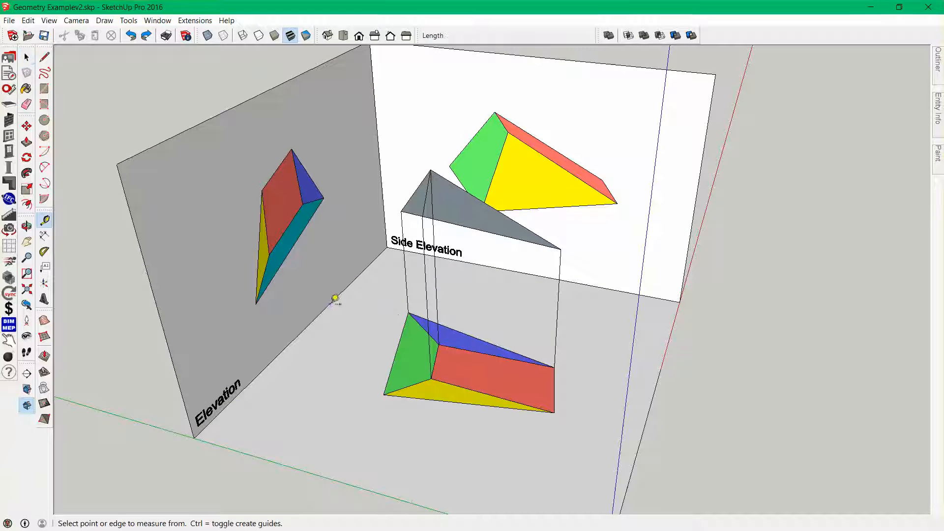
{"action": "left_click", "coordinate": [327, 307]}
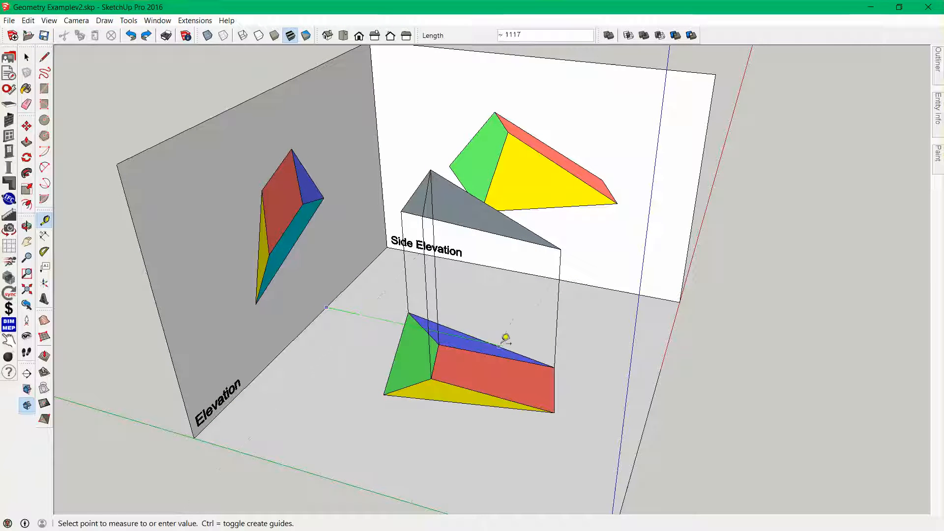
{"action": "left_click", "coordinate": [559, 408]}
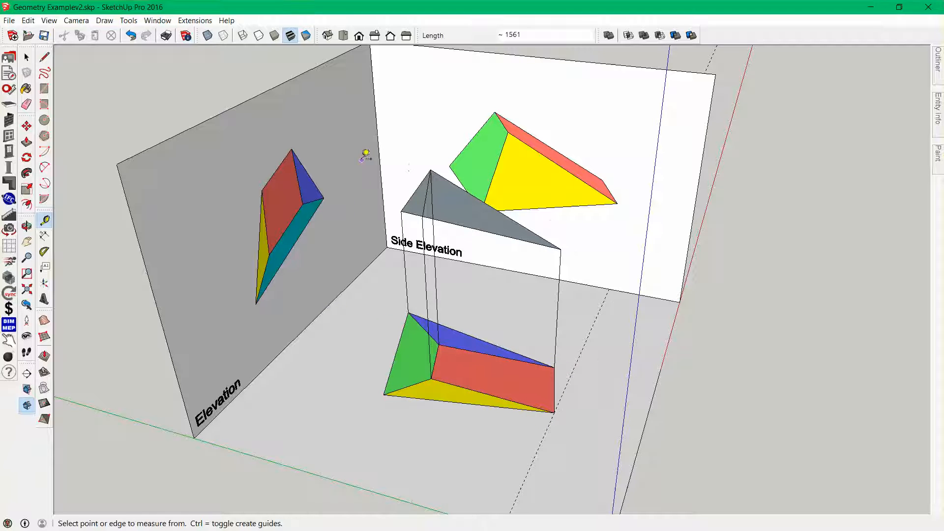
{"action": "left_click", "coordinate": [379, 152]}
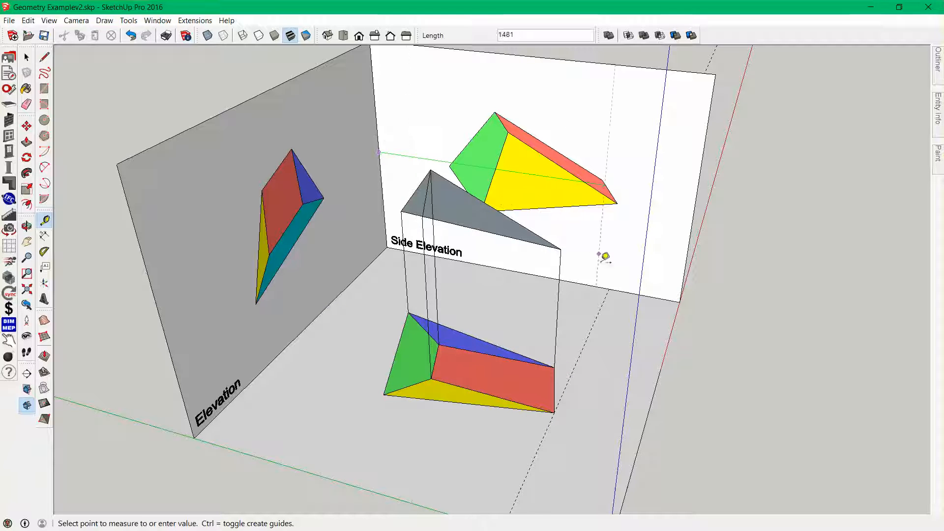
{"action": "left_click", "coordinate": [615, 281]}
{"action": "key", "text": "space"}
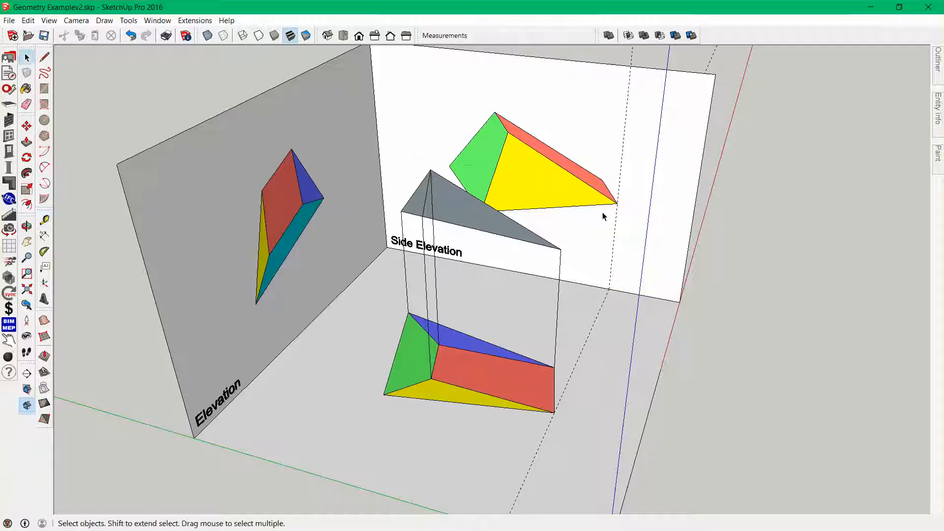
Draw a vertical line about 594 long from that plan corner, ending level with Side Elevation's outermost corner between the yellow and red faces
{"action": "key", "text": "l"}
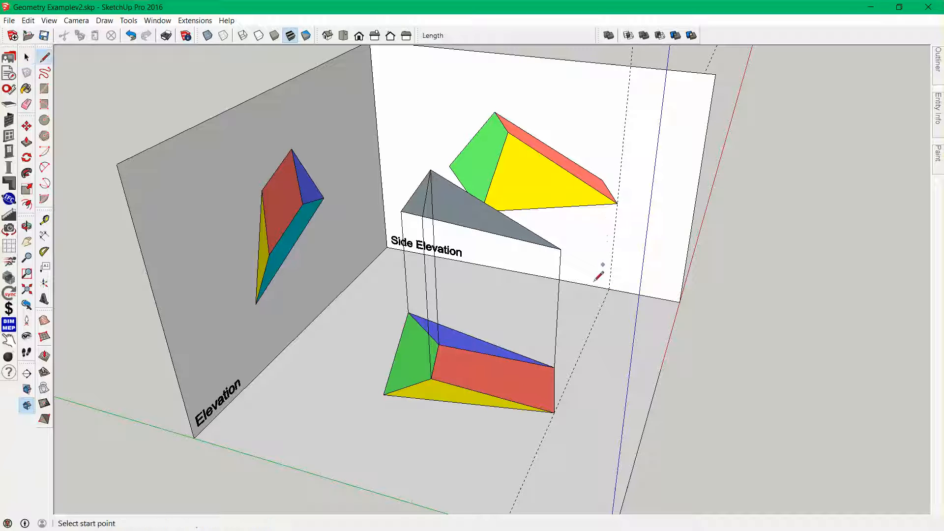
{"action": "left_click", "coordinate": [554, 411]}
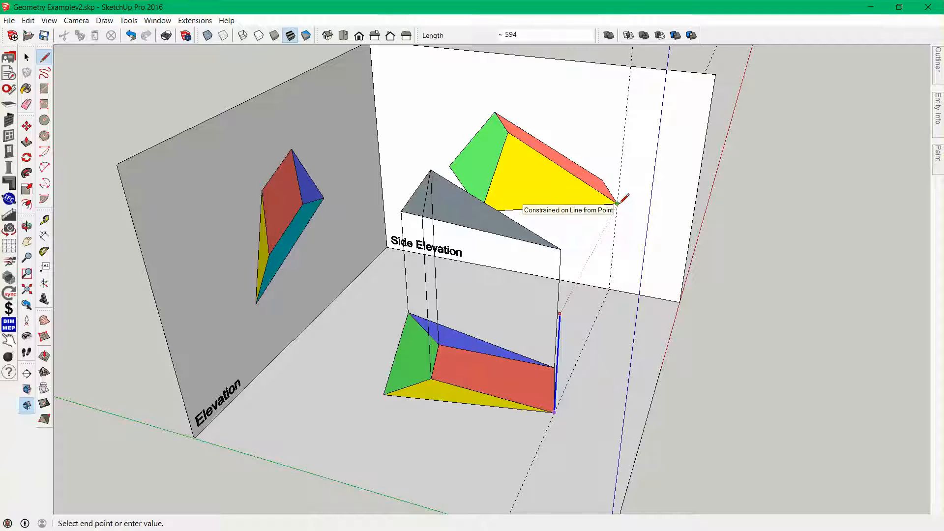
{"action": "key", "text": "Escape"}
{"action": "key", "text": "space"}
{"action": "middle_click_drag", "start_coordinate": [552, 359], "coordinate": [340, 328]}
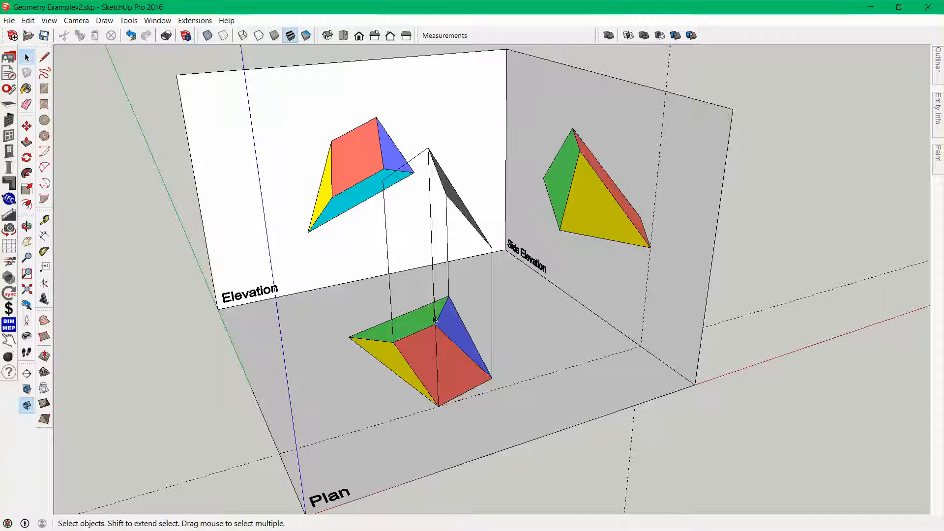
Close the sloping quadrilateral face with edges about 386 and 771 long from the new line's upper end, and clear the guides
{"action": "key", "text": "l"}
{"action": "middle_click_drag", "start_coordinate": [440, 293], "coordinate": [489, 293]}
{"action": "left_click", "coordinate": [459, 298]}
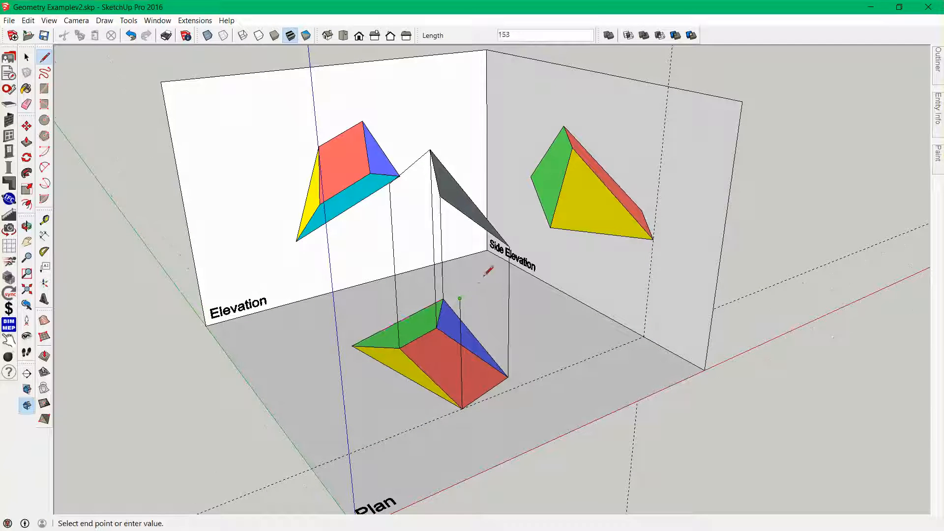
{"action": "left_click", "coordinate": [503, 253]}
{"action": "key", "text": "Escape"}
{"action": "left_click", "coordinate": [459, 299]}
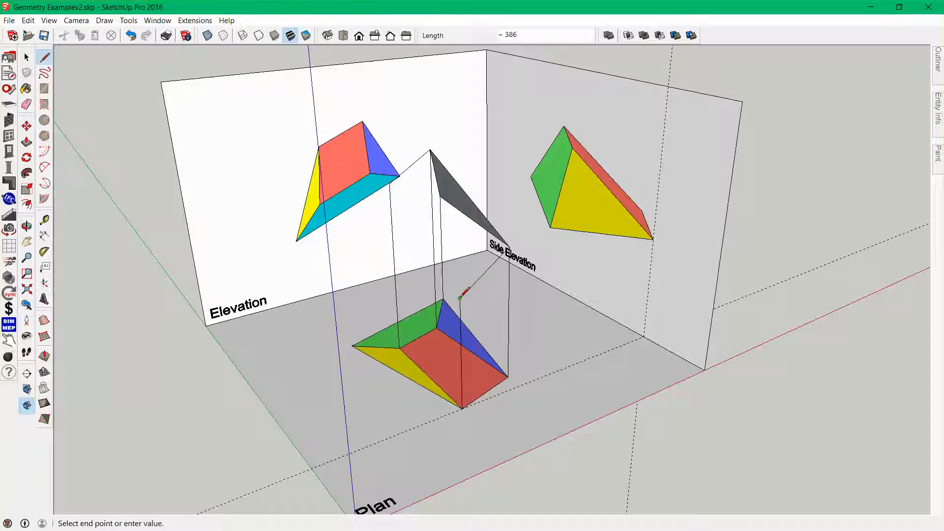
{"action": "left_click", "coordinate": [398, 175]}
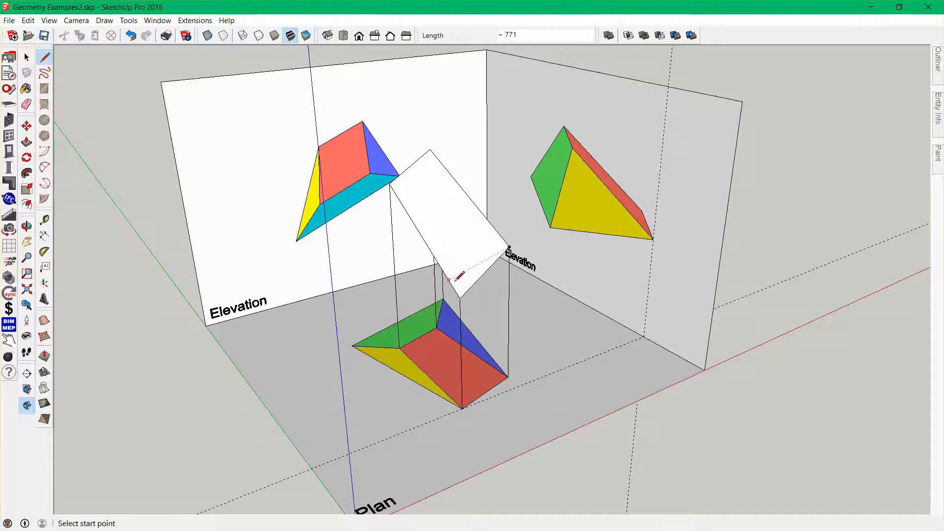
{"action": "key", "text": "space"}
{"action": "middle_click_drag", "start_coordinate": [459, 276], "coordinate": [421, 357]}
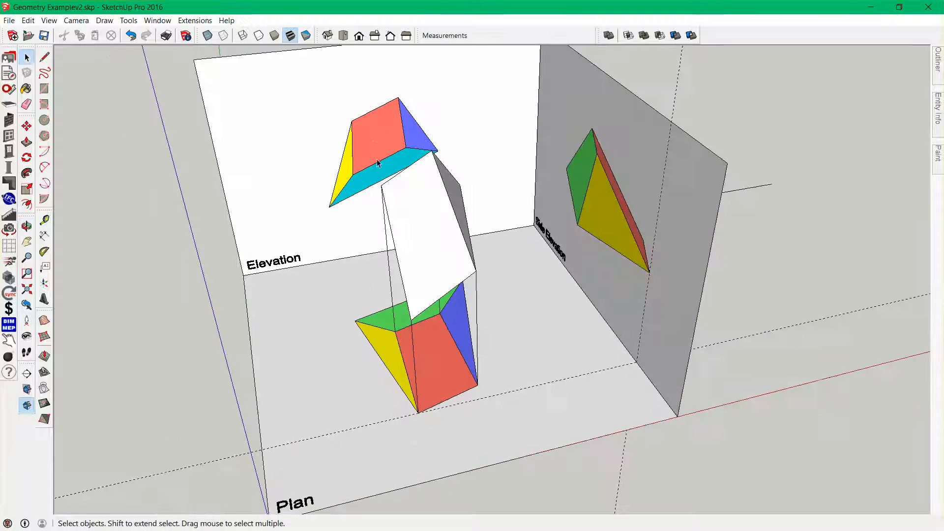
{"action": "middle_click_drag", "start_coordinate": [554, 221], "coordinate": [549, 326]}
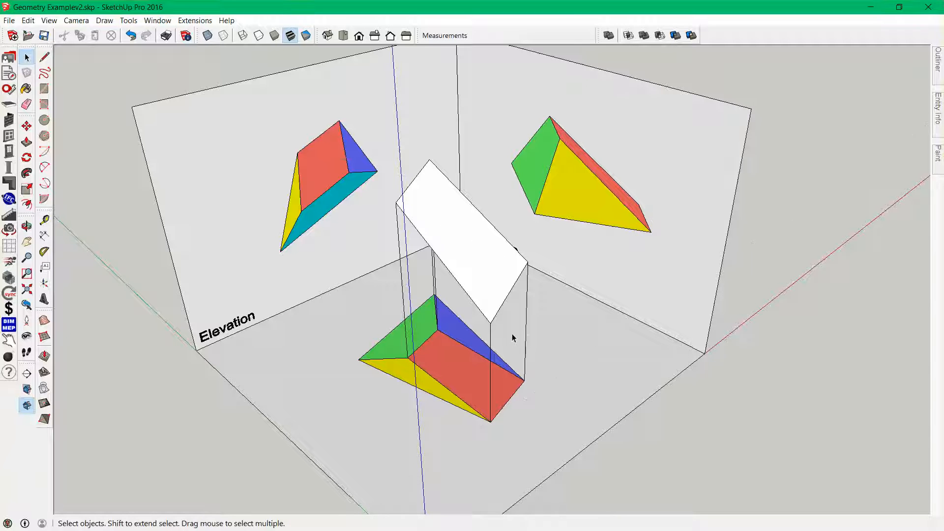
Project the plan's outer corner between the green and yellow faces onto Elevation with Plan and vertical guides about 1402 from Side Elevation
{"action": "key", "text": "t"}
{"action": "left_click", "coordinate": [615, 301]}
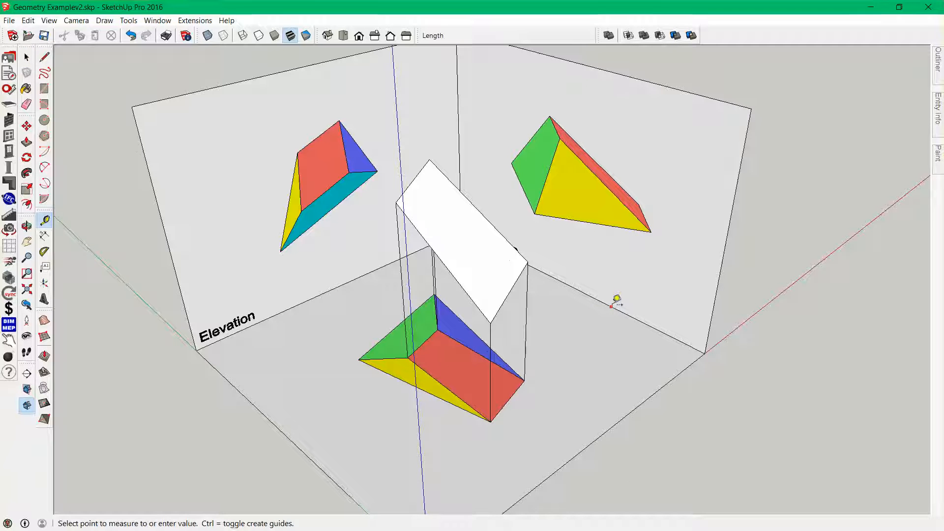
{"action": "left_click", "coordinate": [360, 360]}
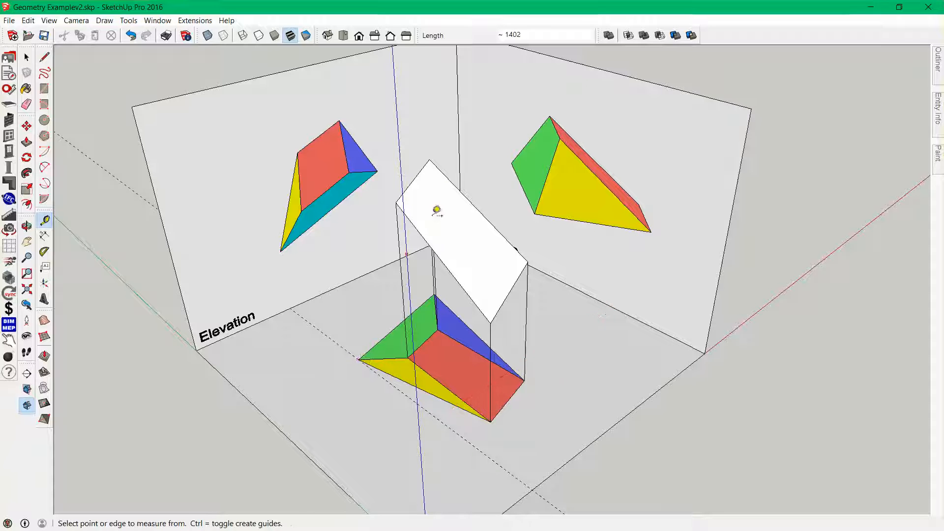
{"action": "left_click", "coordinate": [459, 154]}
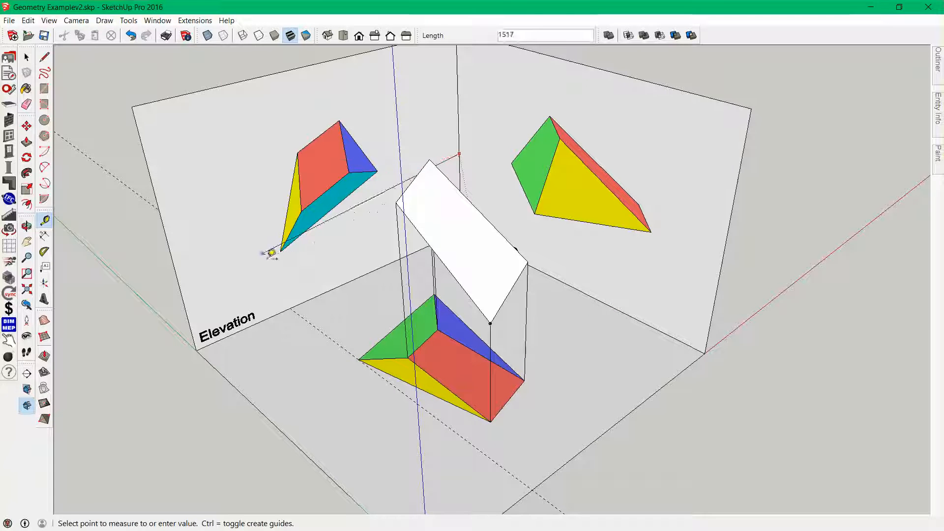
{"action": "left_click", "coordinate": [349, 173]}
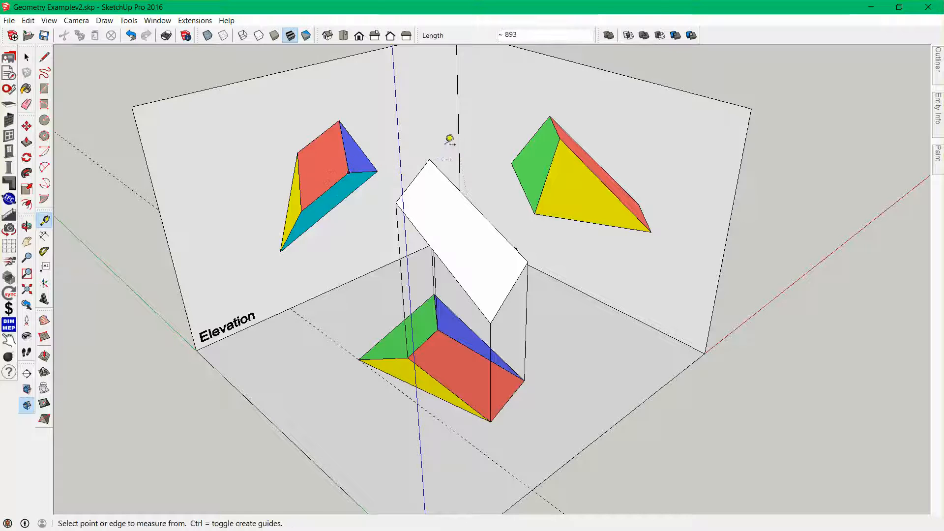
{"action": "middle_click_drag", "start_coordinate": [446, 155], "coordinate": [338, 106]}
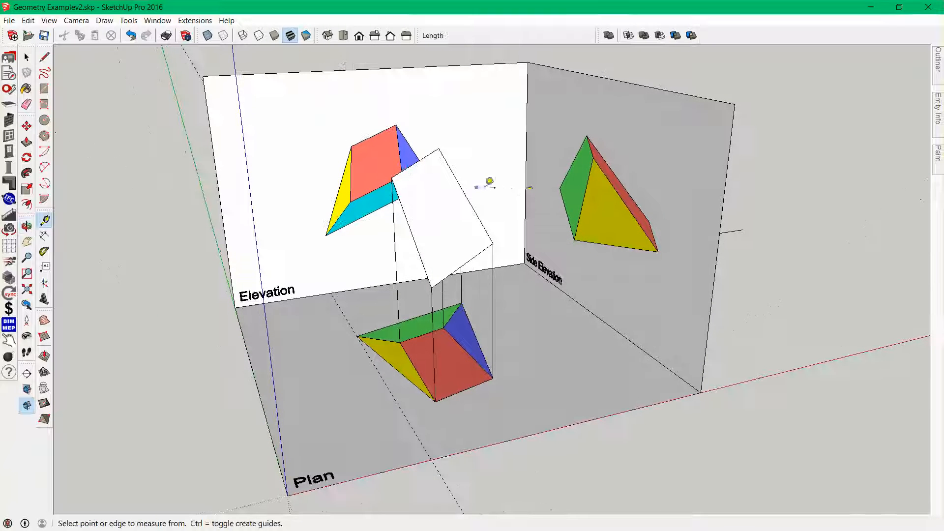
{"action": "left_click", "coordinate": [525, 198]}
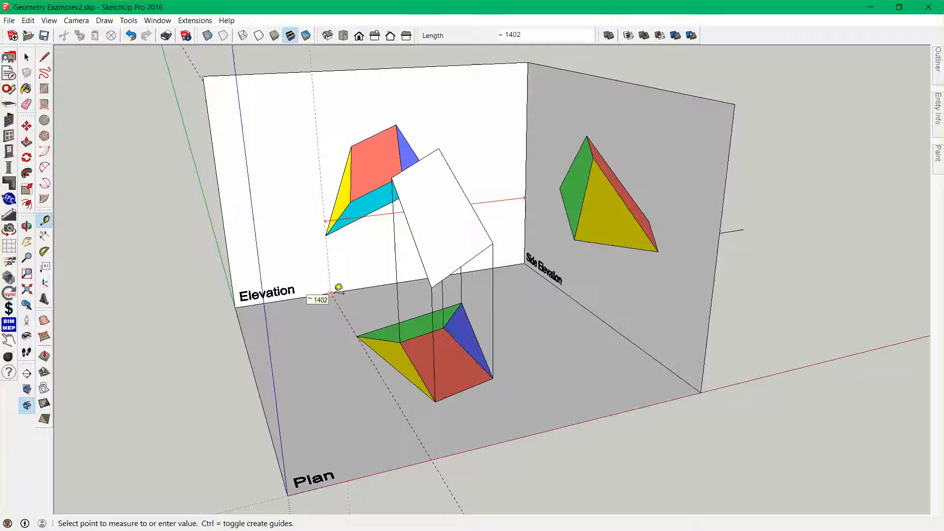
{"action": "left_click", "coordinate": [338, 288]}
{"action": "middle_click_drag", "start_coordinate": [361, 258], "coordinate": [576, 260]}
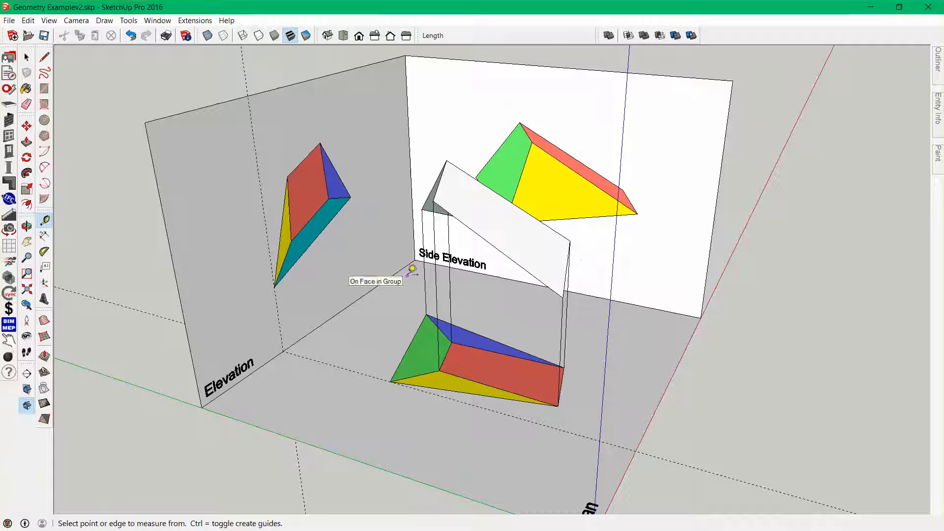
Draw a vertical line about 393 long from the plan's green and yellow outer corner, ending level with Elevation's lowest corner
{"action": "key", "text": "l"}
{"action": "left_click", "coordinate": [391, 381]}
{"action": "type", "text": "700"}
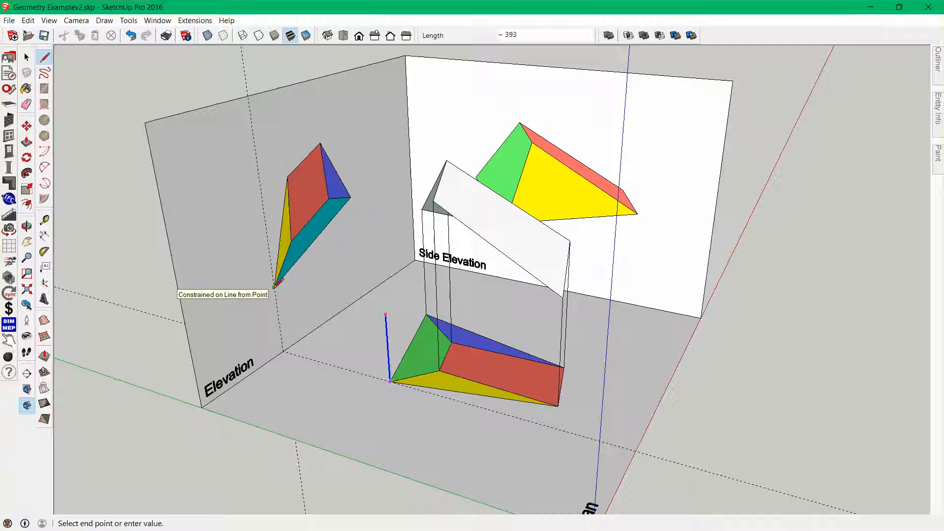
{"action": "left_click", "coordinate": [274, 287]}
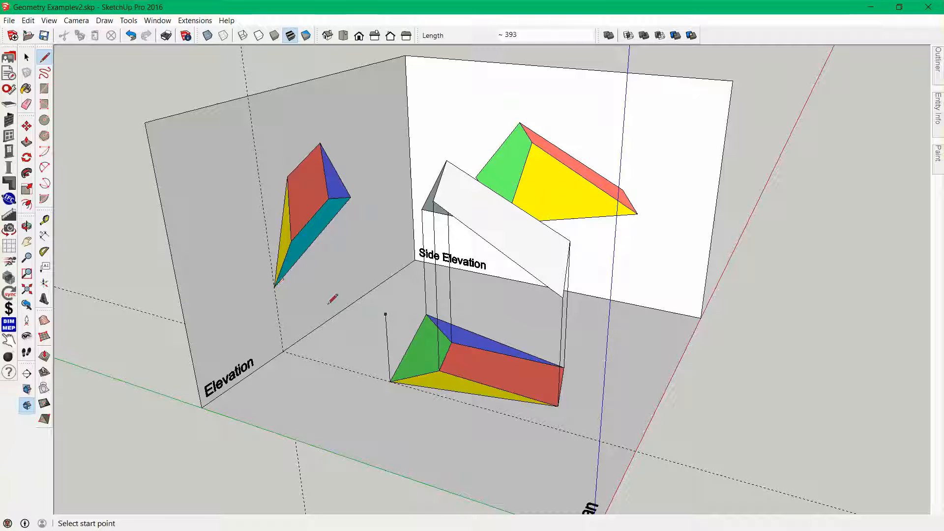
Join the 393-long line's upper end to three raised corners with edges about 614, 900 and 806 long, forming the solid's remaining side faces
{"action": "left_click", "coordinate": [387, 313]}
{"action": "left_click", "coordinate": [434, 217]}
{"action": "left_click", "coordinate": [386, 313]}
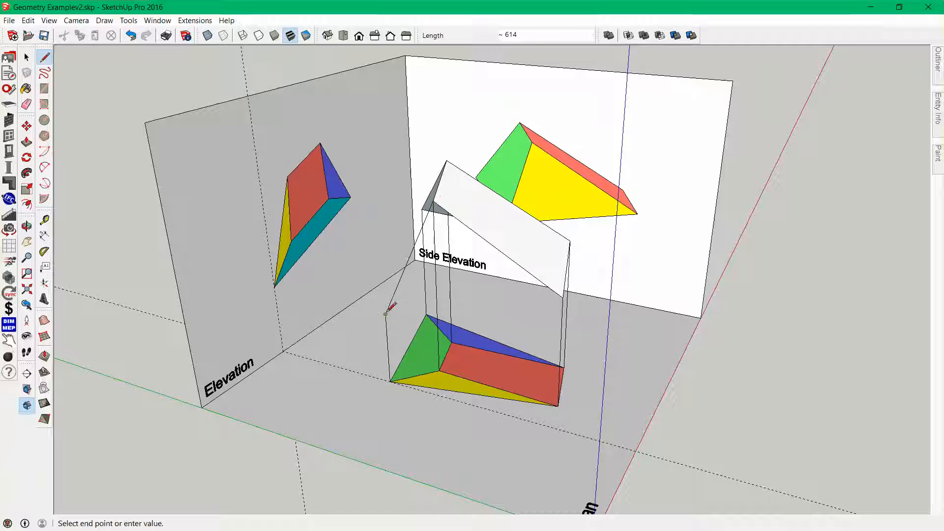
{"action": "left_click", "coordinate": [564, 297]}
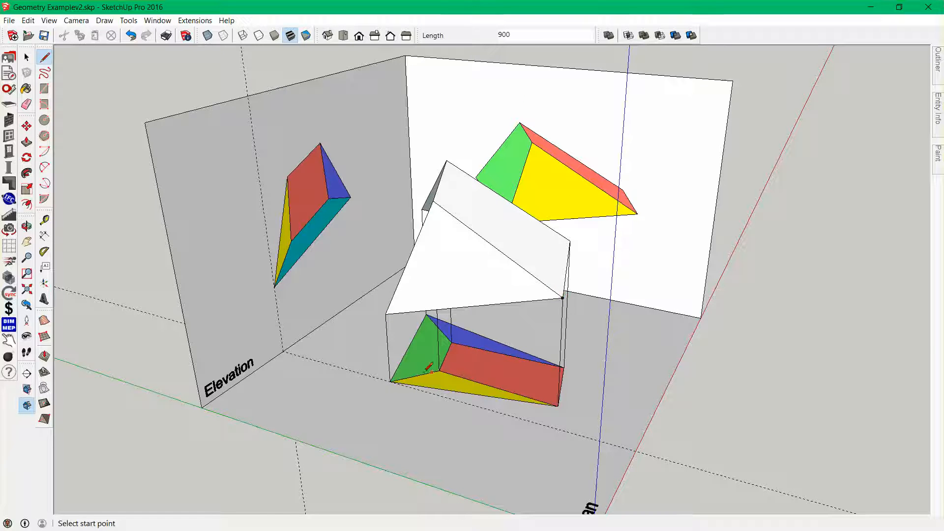
{"action": "middle_click_drag", "start_coordinate": [429, 368], "coordinate": [440, 332]}
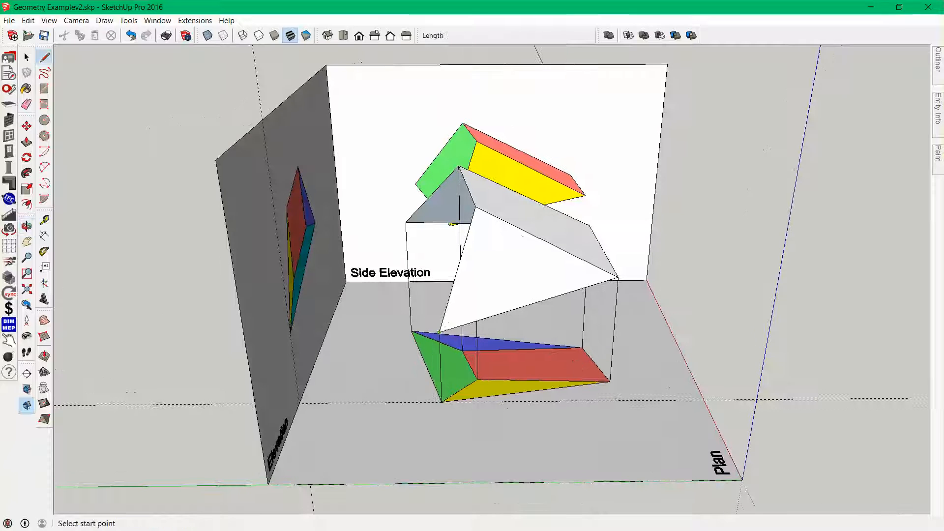
{"action": "left_click", "coordinate": [440, 331]}
{"action": "left_click", "coordinate": [409, 219]}
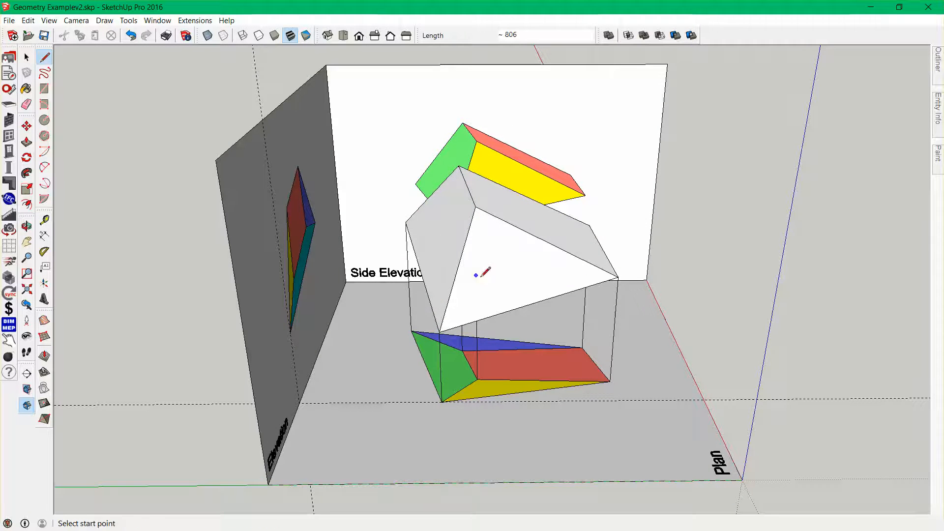
{"action": "key", "text": "space"}
Delete the vertical construction lines beneath the solid together with the vertical guide, leaving the Elevation panel out of the selection
{"action": "middle_click_drag", "start_coordinate": [556, 297], "coordinate": [185, 213]}
{"action": "middle_click_drag", "start_coordinate": [519, 317], "coordinate": [468, 321]}
{"action": "scroll", "coordinate": [456, 323], "scroll_direction": "up", "scroll_amount": 2}
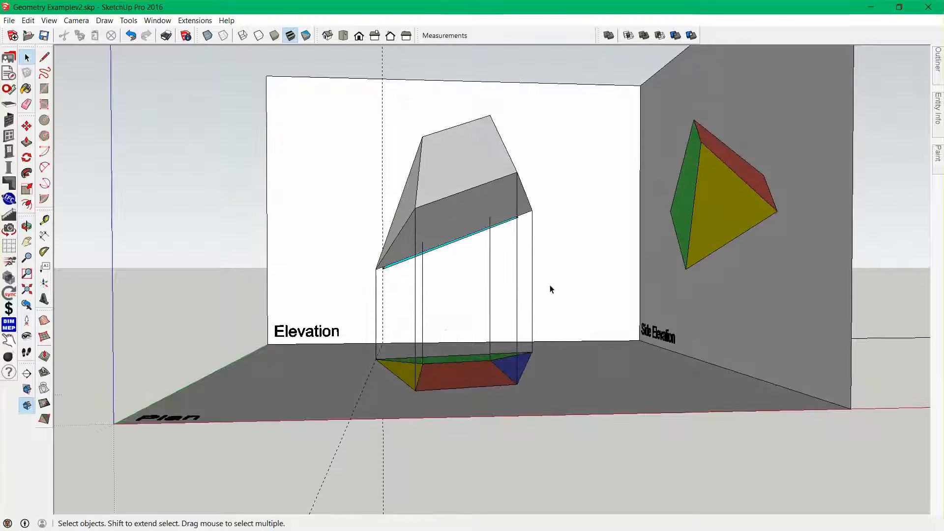
{"action": "left_click_drag", "start_coordinate": [551, 289], "coordinate": [470, 304]}
{"action": "left_click_drag", "start_coordinate": [364, 315], "coordinate": [364, 316]}
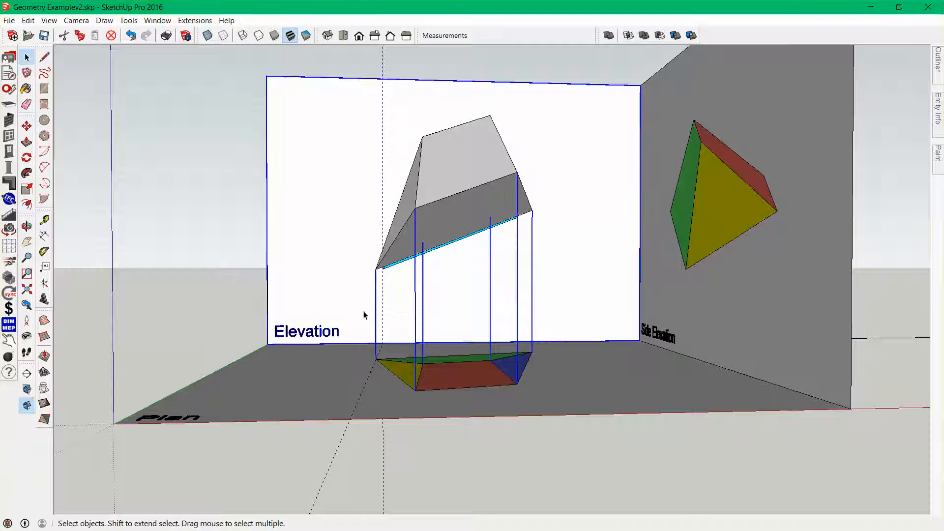
{"action": "left_click", "coordinate": [599, 289], "text": "shift"}
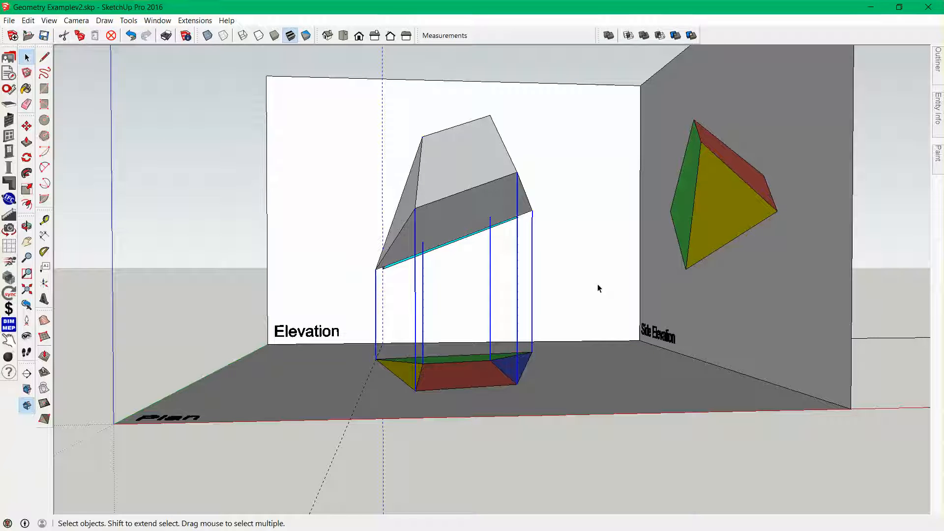
{"action": "key", "text": "Delete"}
Switch the camera to parallel projection and view the solid from the top against the Plan panel
{"action": "scroll", "coordinate": [546, 274], "scroll_direction": "down", "scroll_amount": 2}
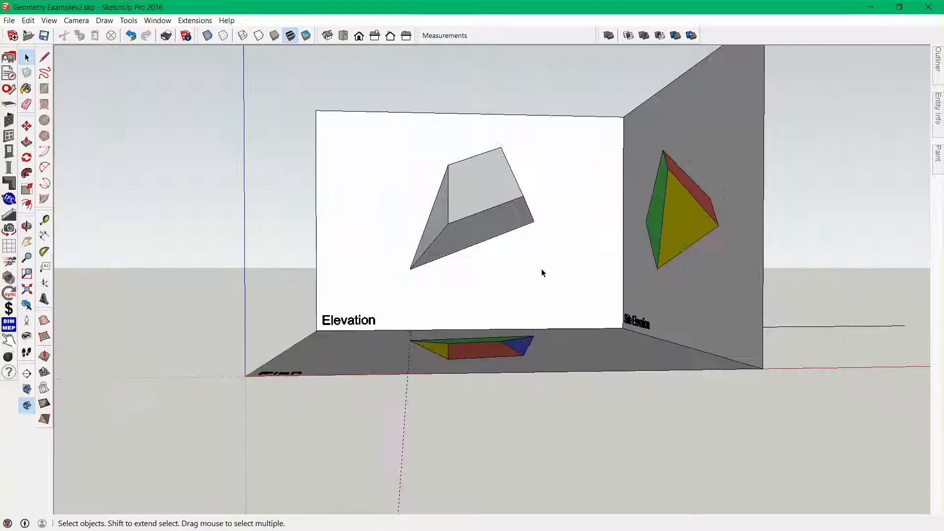
{"action": "middle_click_drag", "start_coordinate": [534, 273], "coordinate": [584, 308]}
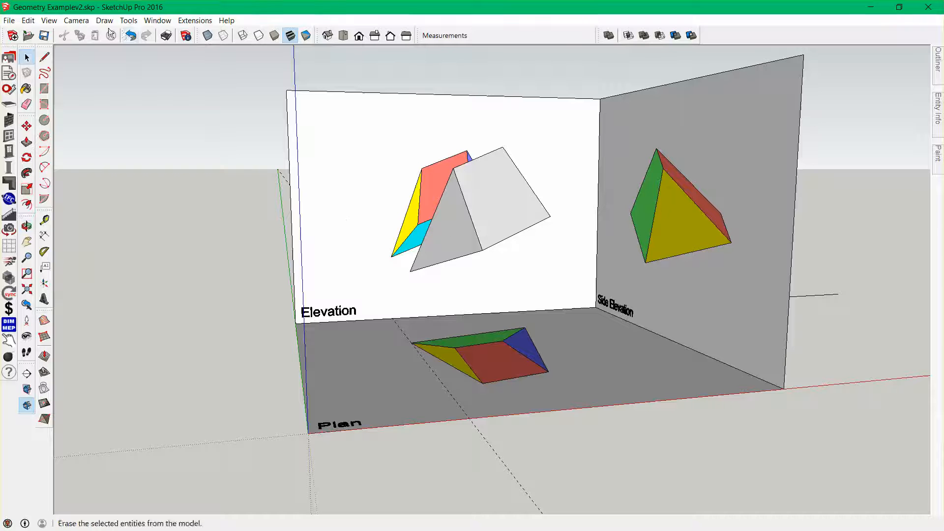
{"action": "left_click", "coordinate": [77, 20]}
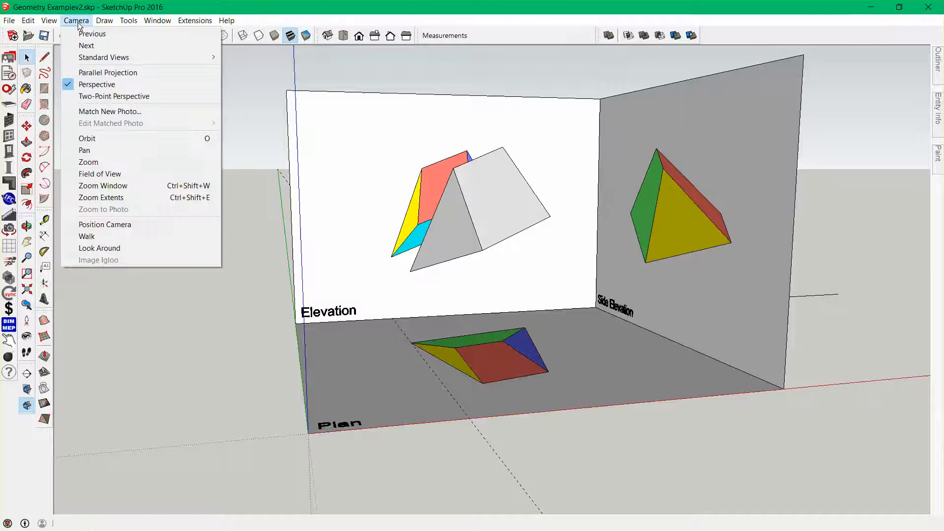
{"action": "left_click", "coordinate": [98, 74]}
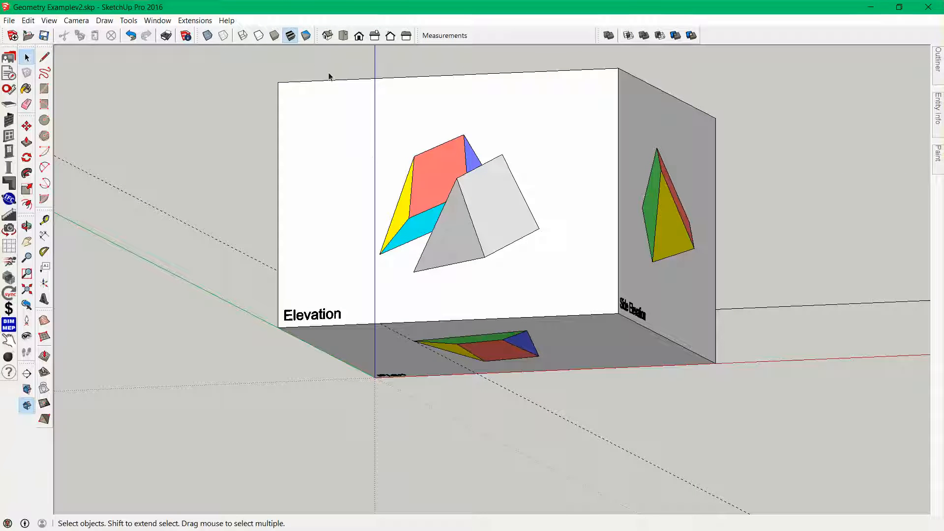
{"action": "left_click", "coordinate": [343, 36]}
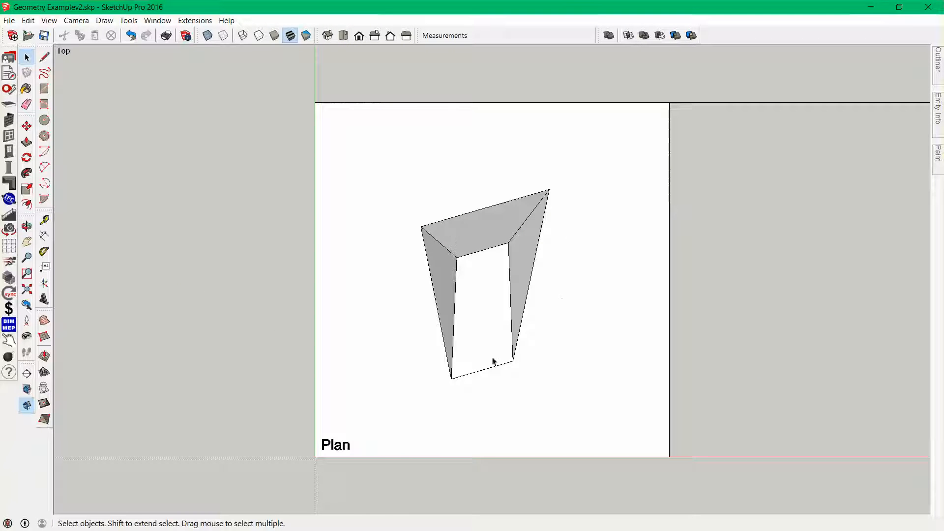
{"action": "key", "text": "o"}
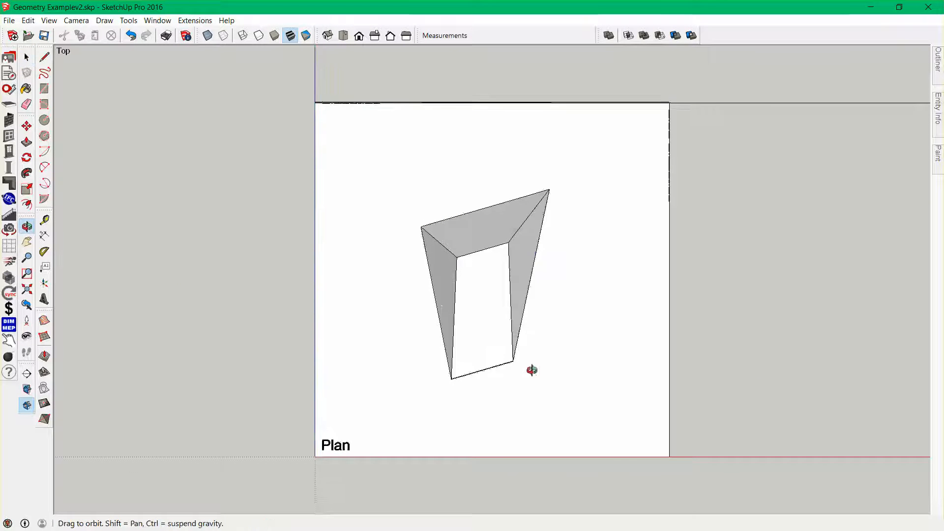
Compare the solid with the Elevation panel from the front and with the Side Elevation panel from the left
{"action": "left_click_drag", "start_coordinate": [533, 371], "coordinate": [582, 266]}
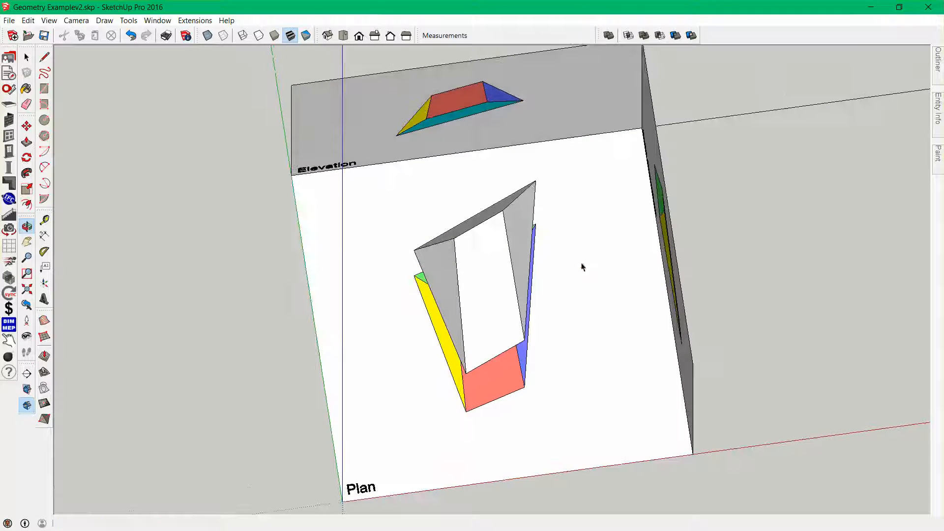
{"action": "key", "text": "space"}
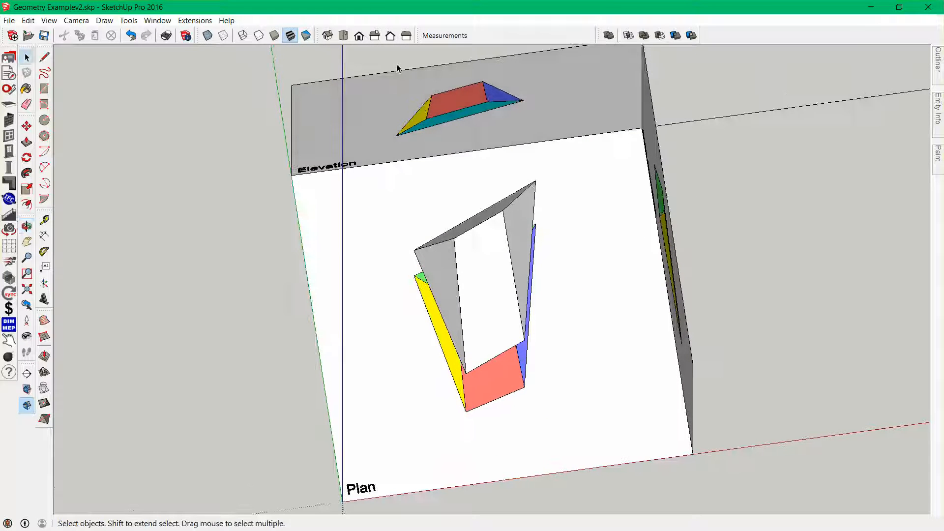
{"action": "left_click", "coordinate": [359, 36]}
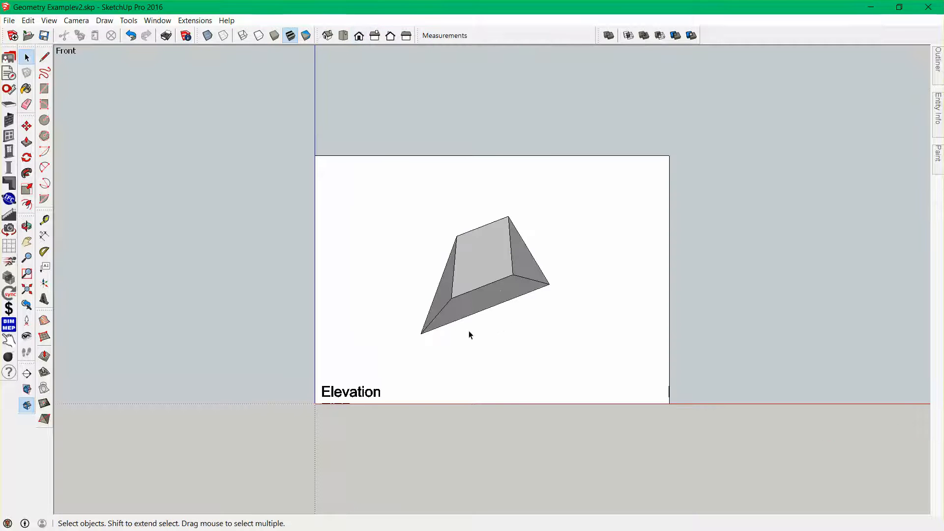
{"action": "middle_click_drag", "start_coordinate": [474, 335], "coordinate": [531, 360]}
{"action": "key", "text": "space"}
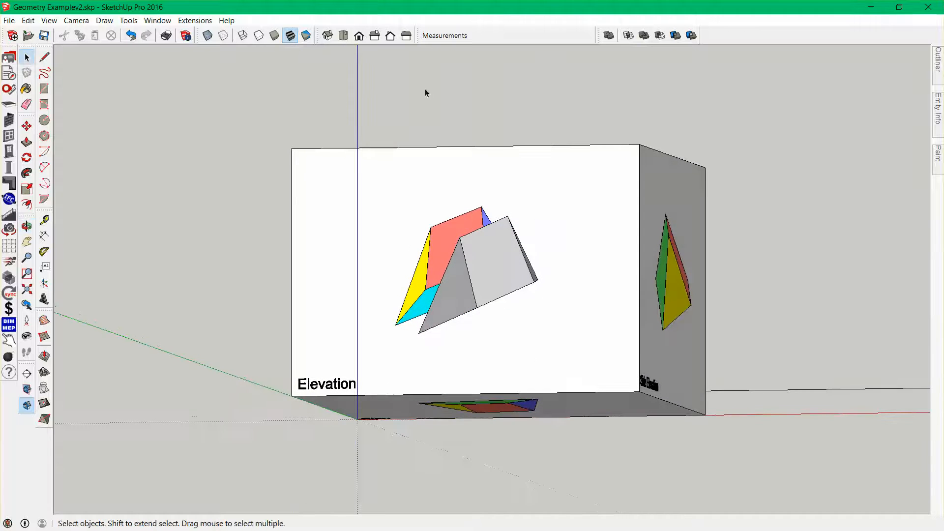
{"action": "left_click", "coordinate": [406, 36]}
{"action": "middle_click_drag", "start_coordinate": [531, 359], "coordinate": [344, 418]}
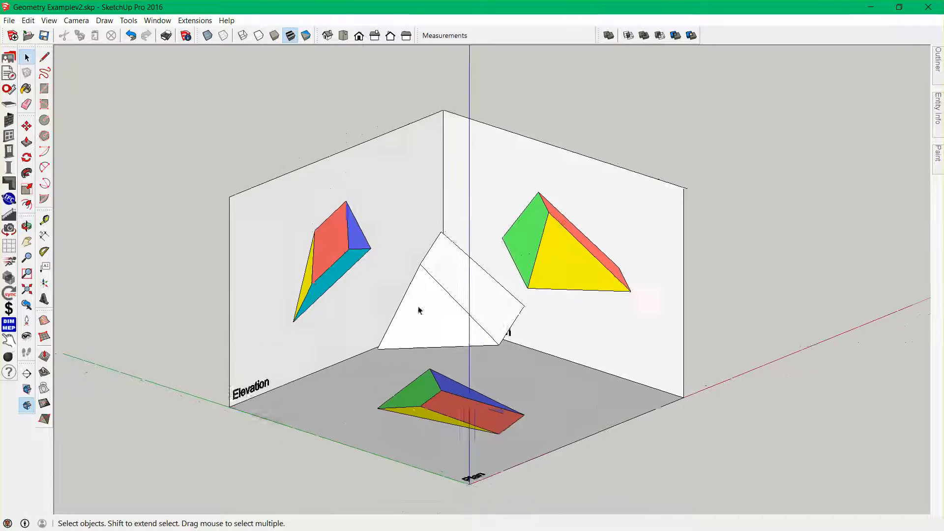
Keep the material colours open and paint the solid's upper four-sided face with red Color A03 sampled from the Plan
{"action": "middle_click_drag", "start_coordinate": [420, 310], "coordinate": [454, 317]}
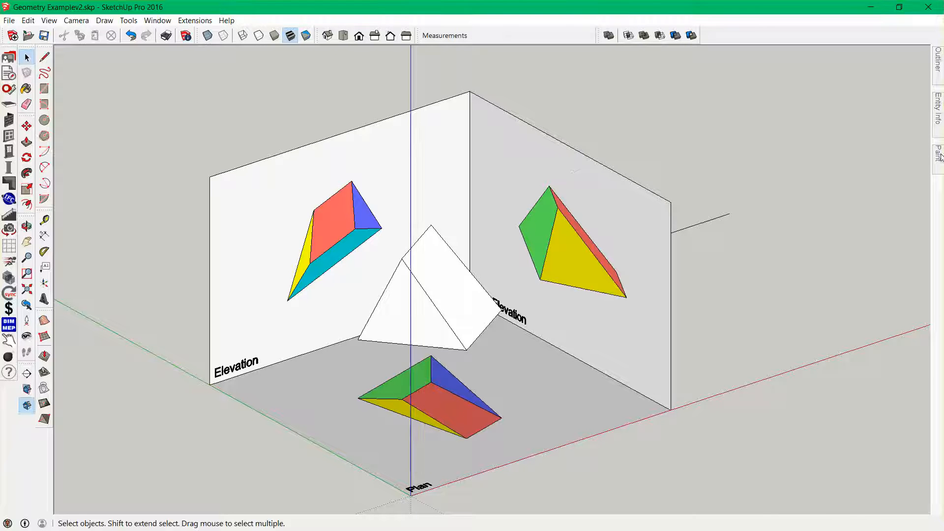
{"action": "mouse_move", "coordinate": [940, 157]}
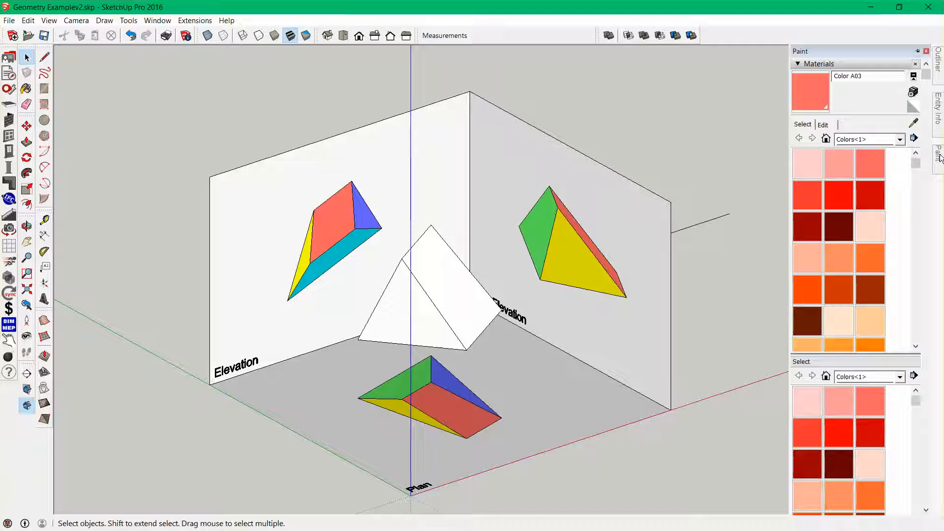
{"action": "left_click", "coordinate": [915, 50]}
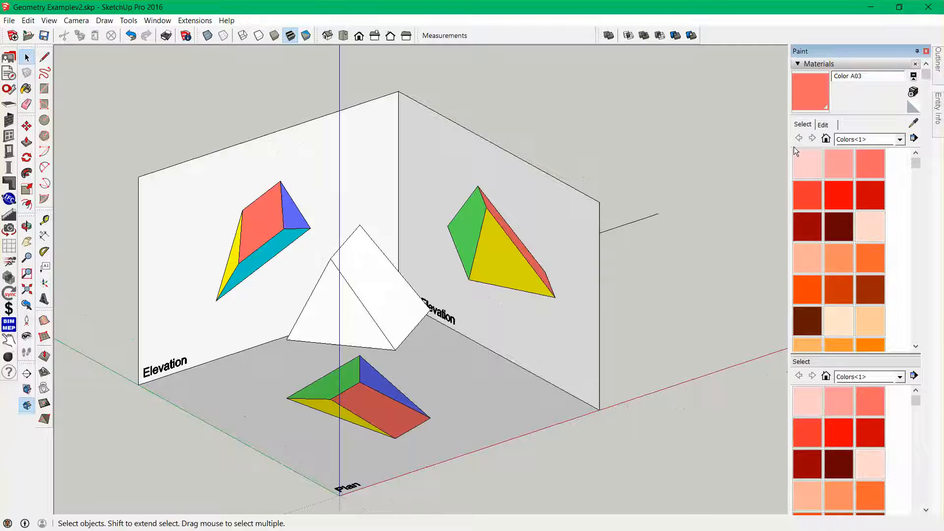
{"action": "left_click", "coordinate": [914, 124]}
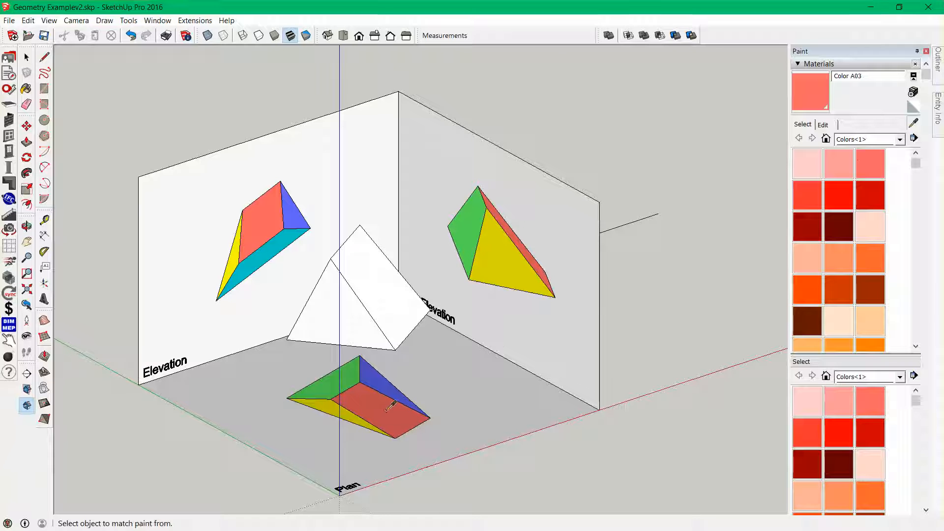
{"action": "left_click", "coordinate": [387, 408]}
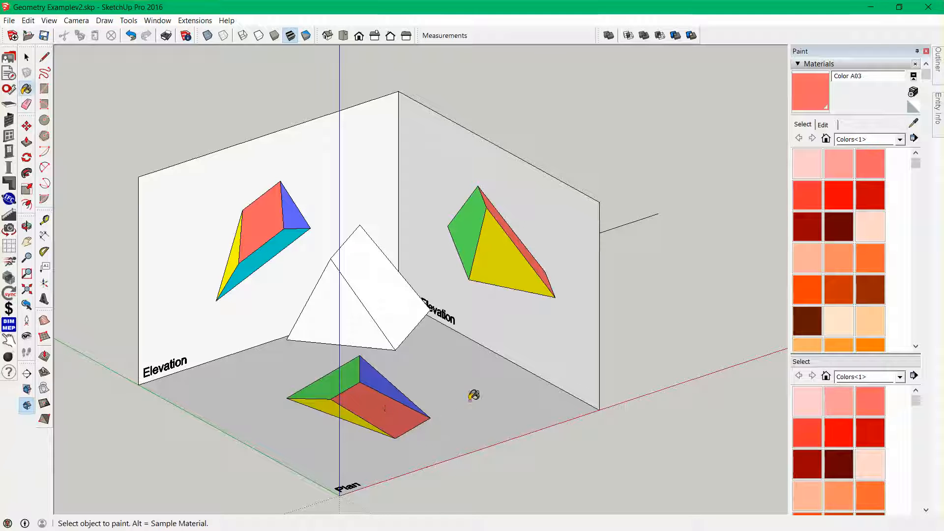
{"action": "left_click", "coordinate": [392, 294]}
Sample yellow Color E05 from the Plan and paint the solid's matching triangular side face with it
{"action": "mouse_move", "coordinate": [468, 363]}
{"action": "middle_mouse_down"}
{"action": "mouse_move", "coordinate": [295, 320]}
{"action": "mouse_move", "coordinate": [332, 411]}
{"action": "mouse_move", "coordinate": [488, 430]}
{"action": "mouse_move", "coordinate": [546, 417]}
{"action": "middle_mouse_up"}
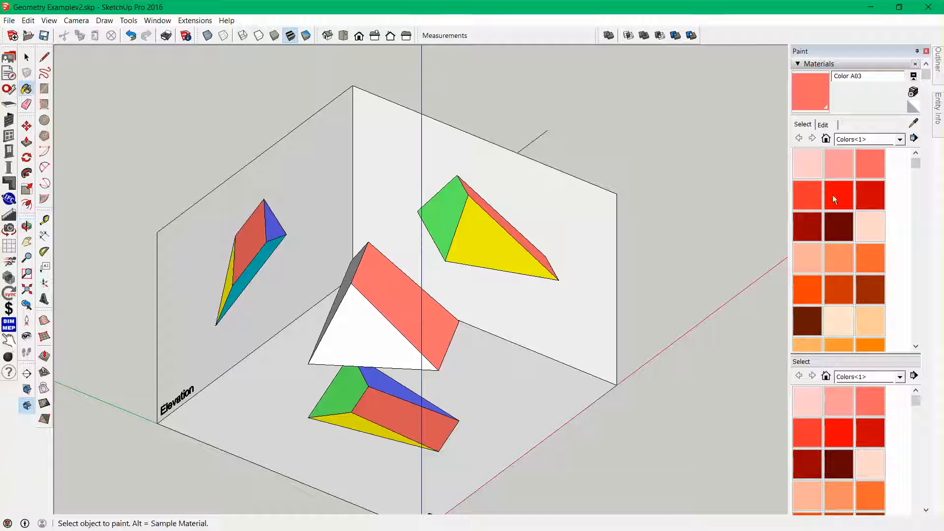
{"action": "left_click", "coordinate": [914, 123]}
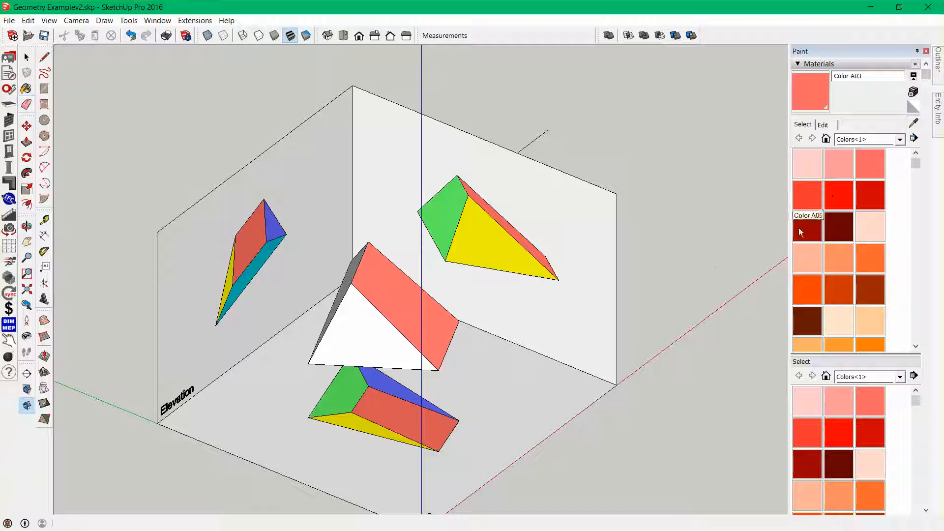
{"action": "left_click", "coordinate": [346, 418]}
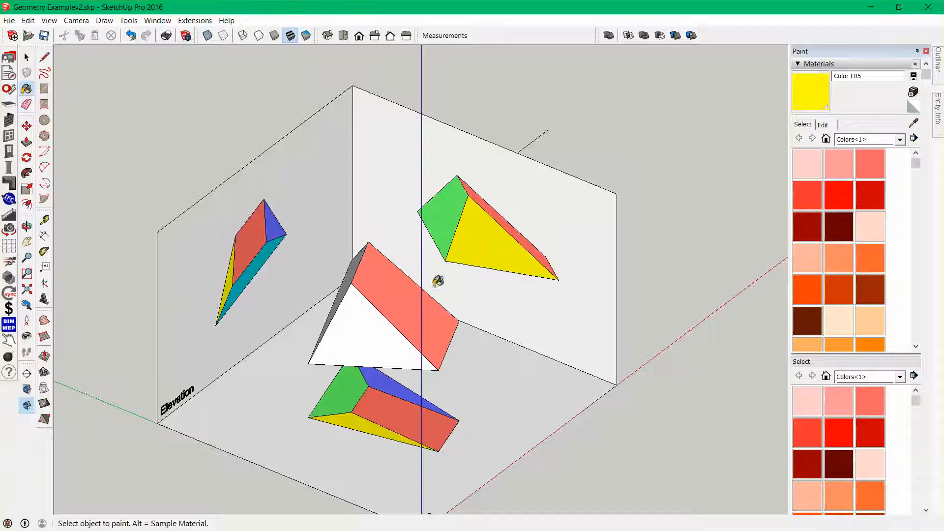
{"action": "left_click", "coordinate": [369, 329]}
Sample turquoise Color H06 from the Elevation and paint the solid's underside face with it
{"action": "mouse_move", "coordinate": [465, 361]}
{"action": "middle_mouse_down"}
{"action": "mouse_move", "coordinate": [407, 394]}
{"action": "mouse_move", "coordinate": [225, 446]}
{"action": "mouse_move", "coordinate": [195, 302]}
{"action": "mouse_move", "coordinate": [295, 437]}
{"action": "mouse_move", "coordinate": [251, 140]}
{"action": "mouse_move", "coordinate": [235, 146]}
{"action": "mouse_move", "coordinate": [223, 180]}
{"action": "mouse_move", "coordinate": [316, 236]}
{"action": "mouse_move", "coordinate": [294, 276]}
{"action": "middle_mouse_up"}
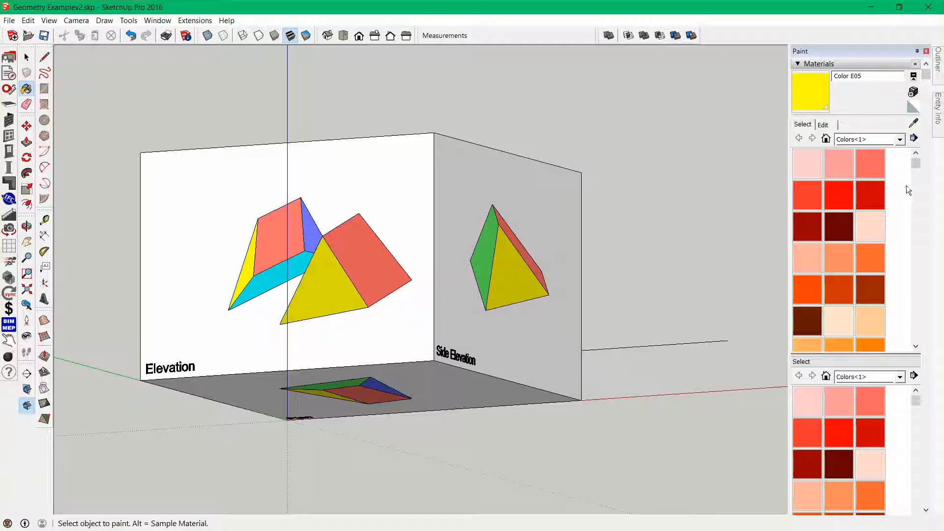
{"action": "left_click", "coordinate": [914, 123]}
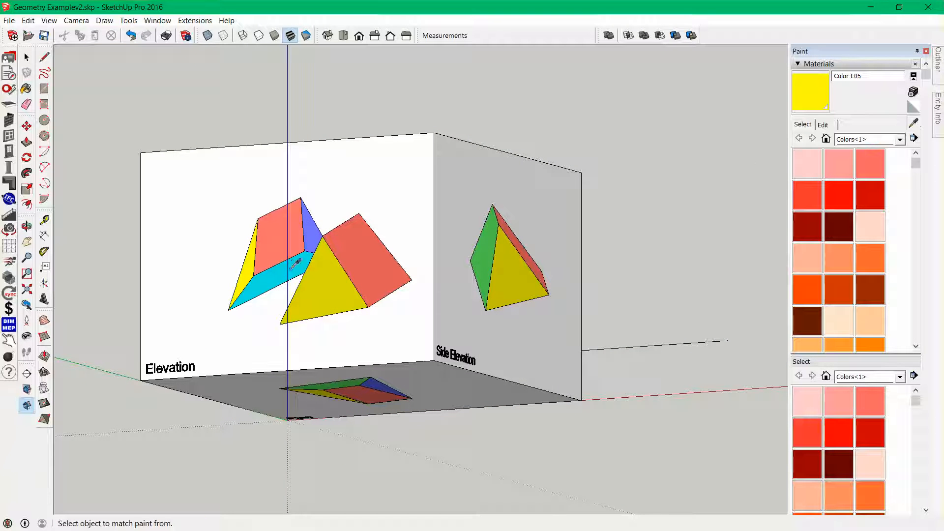
{"action": "left_click", "coordinate": [268, 274]}
{"action": "mouse_move", "coordinate": [420, 302]}
{"action": "middle_mouse_down"}
{"action": "mouse_move", "coordinate": [379, 219]}
{"action": "mouse_move", "coordinate": [367, 274]}
{"action": "middle_mouse_up"}
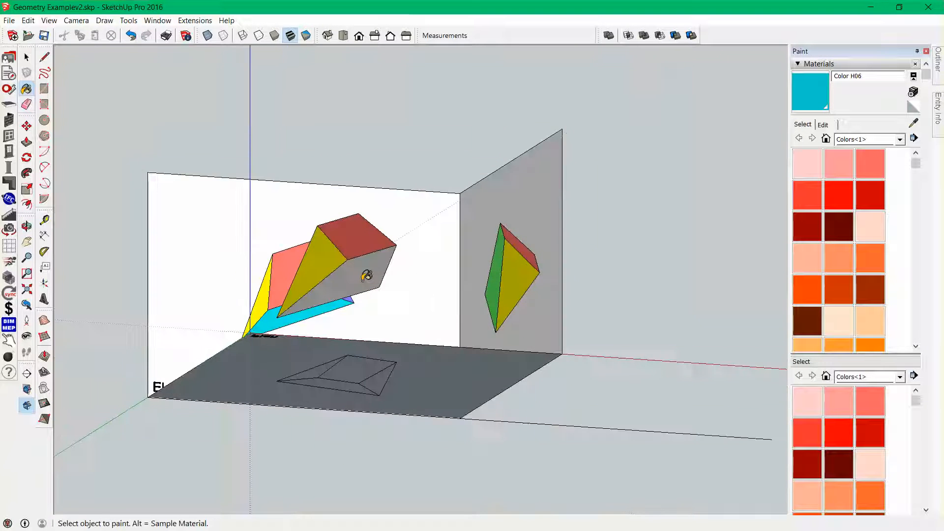
Sample blue Color I03 from the Plan and paint the solid's triangular side face opposite the yellow one
{"action": "mouse_move", "coordinate": [413, 333]}
{"action": "middle_mouse_down"}
{"action": "mouse_move", "coordinate": [350, 391]}
{"action": "mouse_move", "coordinate": [475, 496]}
{"action": "mouse_move", "coordinate": [484, 490]}
{"action": "mouse_move", "coordinate": [203, 391]}
{"action": "middle_mouse_up"}
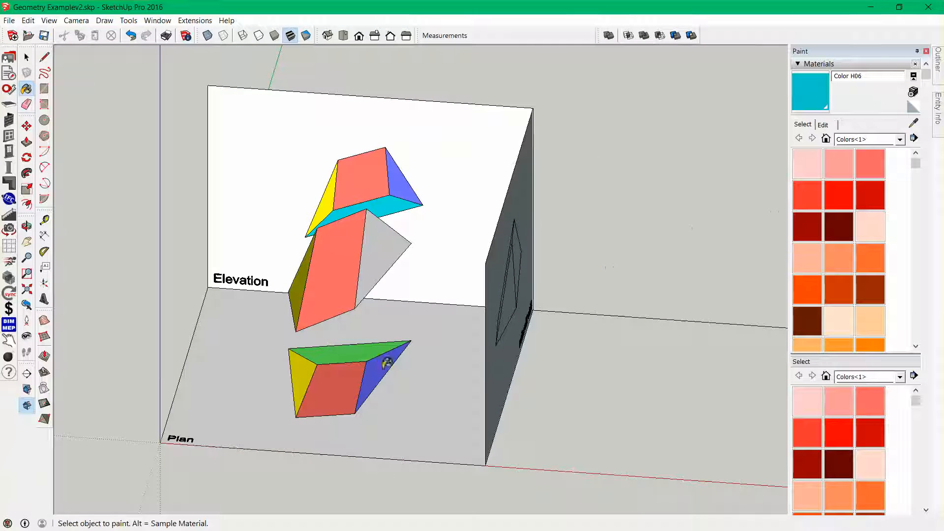
{"action": "left_click", "coordinate": [914, 124]}
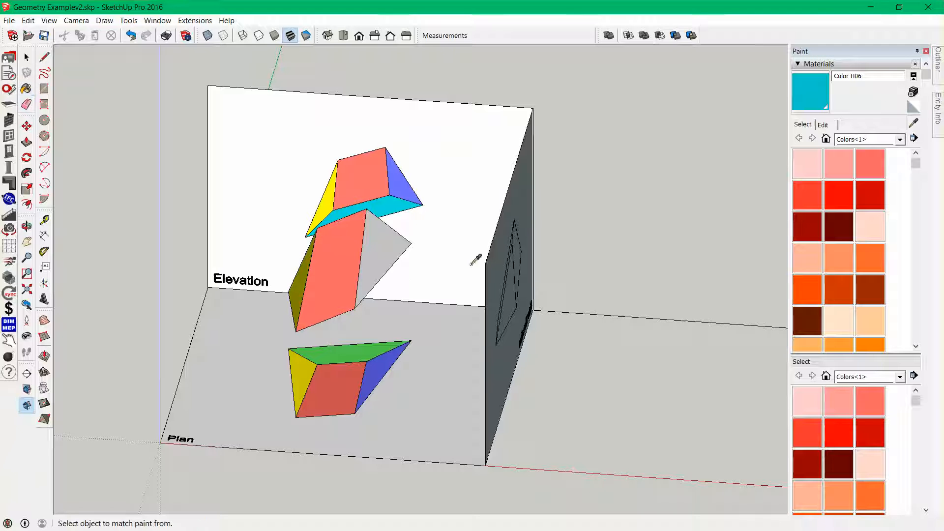
{"action": "left_click", "coordinate": [389, 363]}
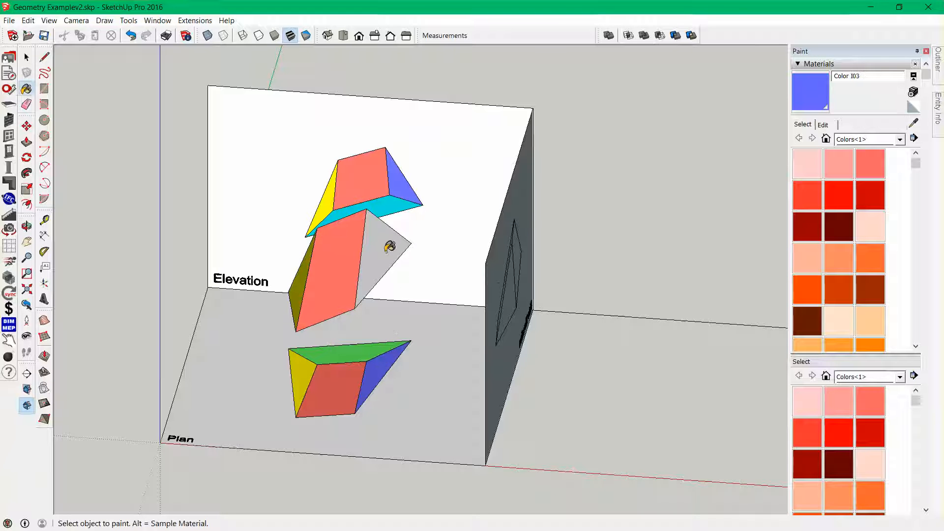
Sample green Color G03 from the Side Elevation and paint the solid's remaining unpainted face with it
{"action": "mouse_move", "coordinate": [382, 318]}
{"action": "middle_mouse_down"}
{"action": "mouse_move", "coordinate": [580, 415]}
{"action": "mouse_move", "coordinate": [460, 359]}
{"action": "mouse_move", "coordinate": [584, 317]}
{"action": "middle_mouse_up"}
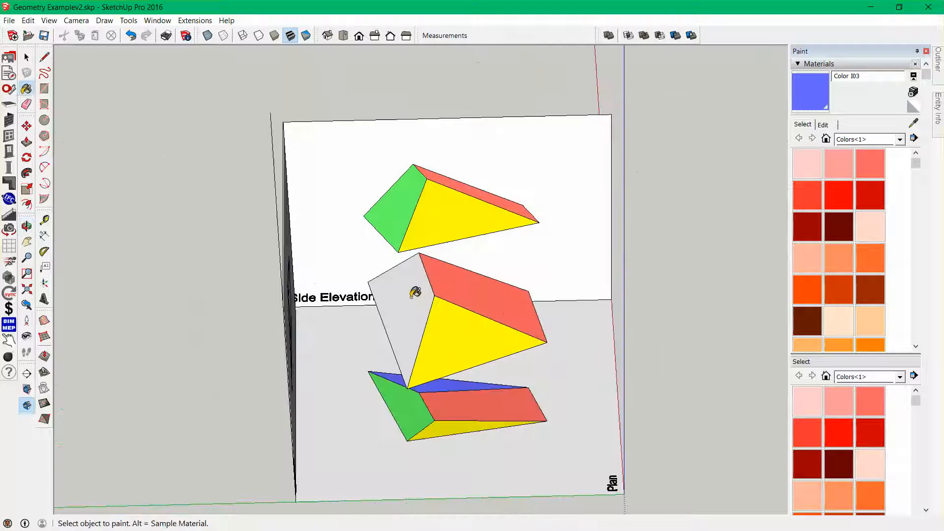
{"action": "left_click", "coordinate": [914, 124]}
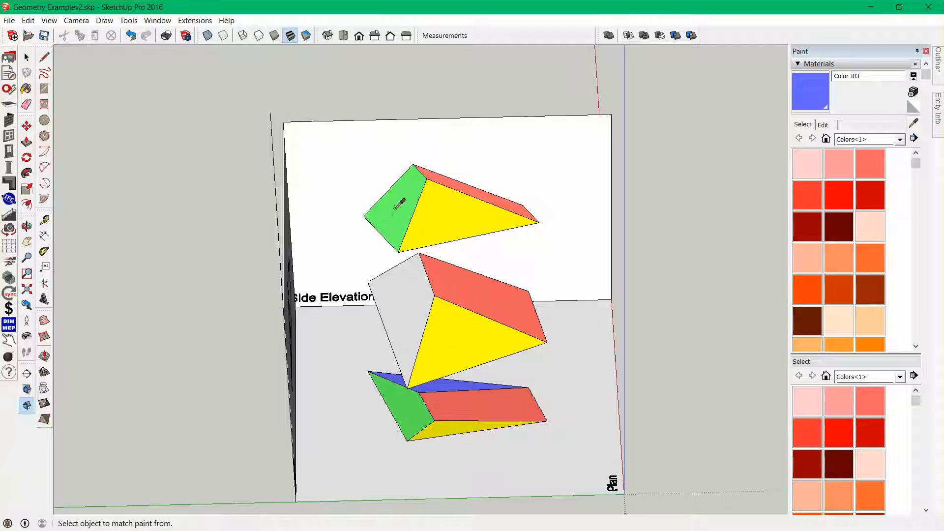
{"action": "left_click", "coordinate": [400, 203]}
{"action": "left_click", "coordinate": [412, 294]}
Hide the Elevation panel behind the coloured solid
{"action": "mouse_move", "coordinate": [415, 295]}
{"action": "middle_mouse_down"}
{"action": "mouse_move", "coordinate": [471, 344]}
{"action": "mouse_move", "coordinate": [366, 136]}
{"action": "mouse_move", "coordinate": [441, 308]}
{"action": "mouse_move", "coordinate": [264, 302]}
{"action": "mouse_move", "coordinate": [183, 460]}
{"action": "middle_mouse_up"}
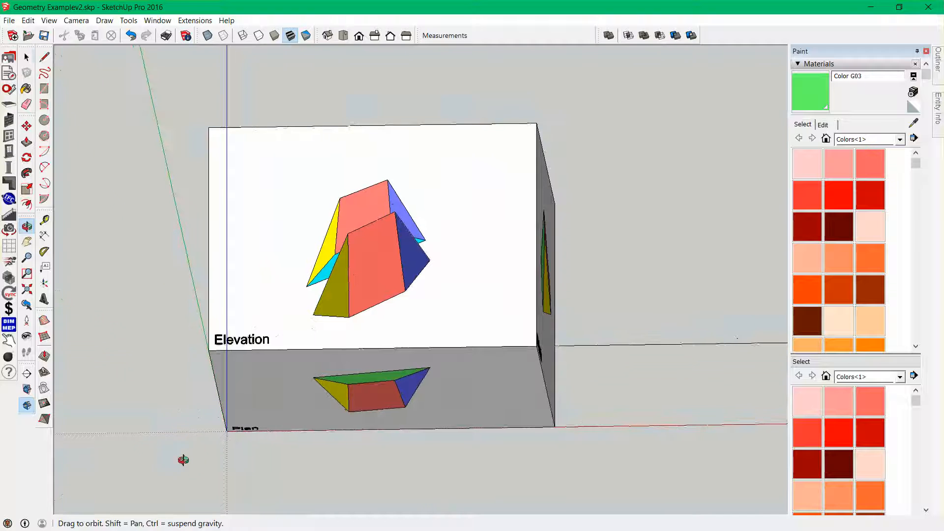
{"action": "key", "text": "space"}
{"action": "left_click", "coordinate": [464, 310]}
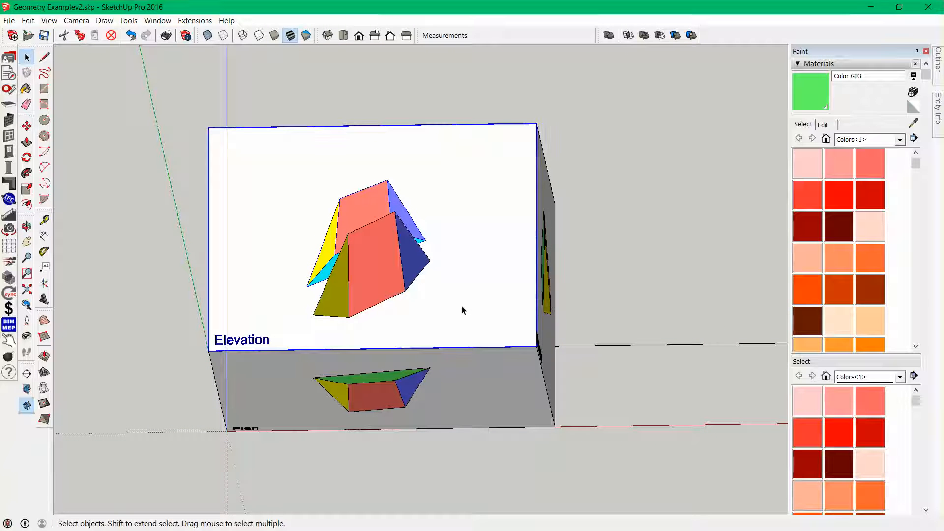
{"action": "key", "text": "Delete"}
Group all faces and edges of the coloured solid, and show the hidden Elevation panel again
{"action": "left_click_drag", "start_coordinate": [278, 165], "coordinate": [459, 340]}
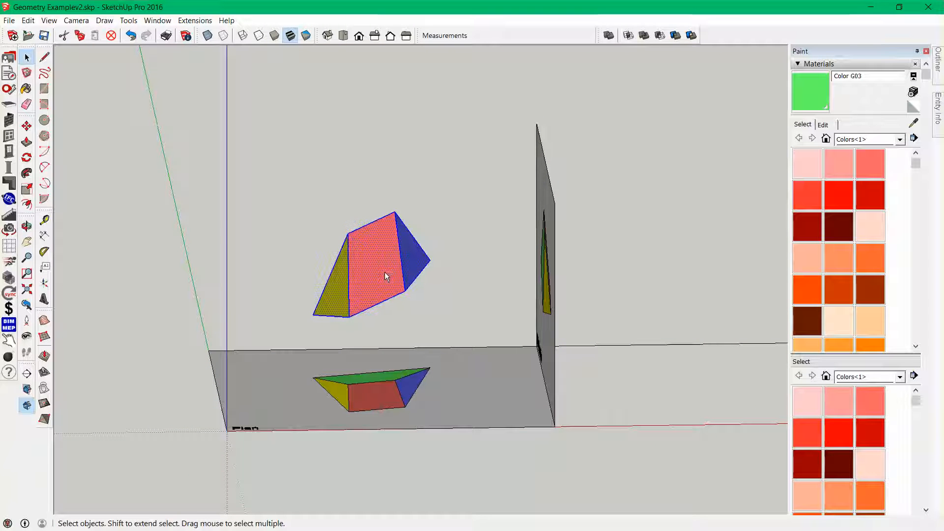
{"action": "right_click", "coordinate": [385, 273]}
{"action": "left_click", "coordinate": [422, 368]}
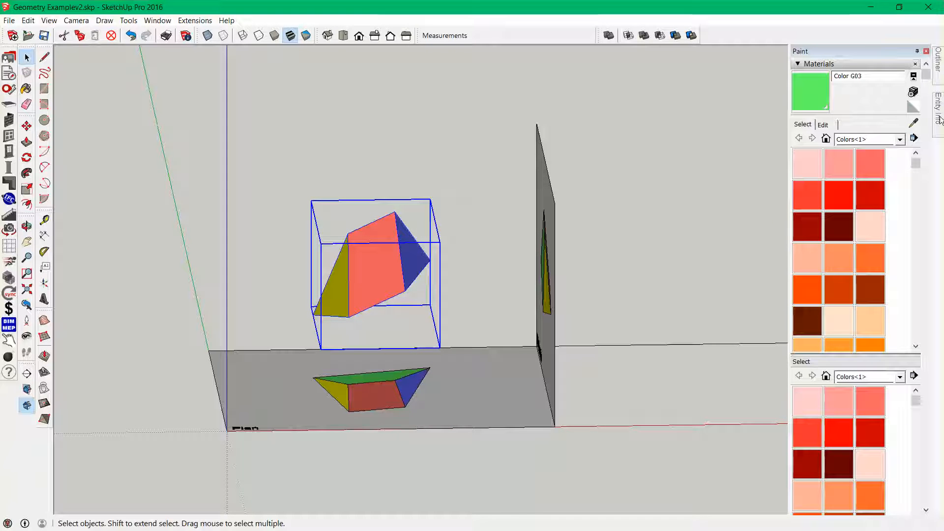
{"action": "mouse_move", "coordinate": [941, 121]}
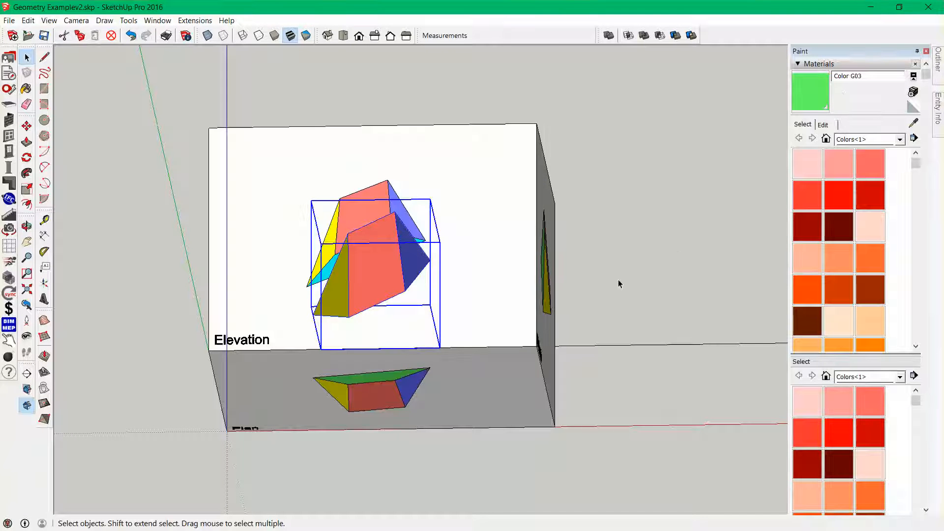
{"action": "left_click", "coordinate": [618, 281]}
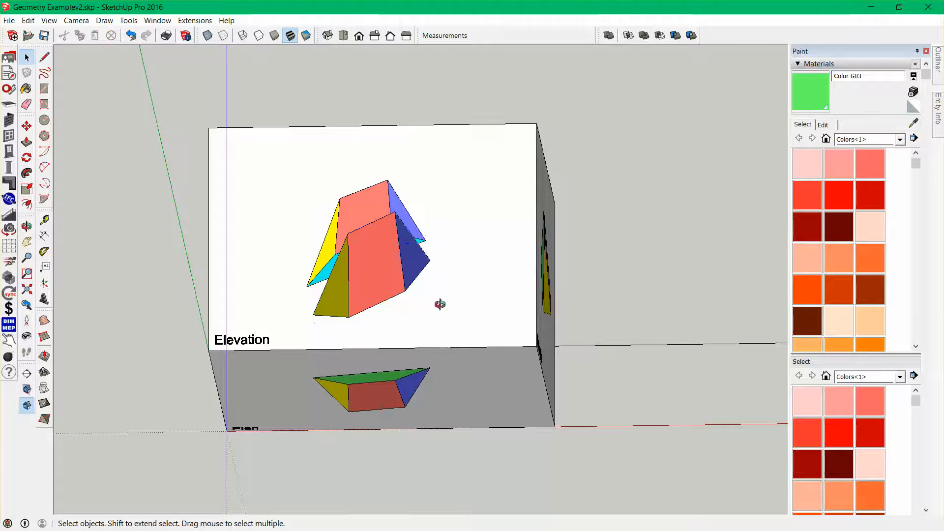
{"action": "middle_click_drag", "start_coordinate": [441, 304], "coordinate": [522, 273]}
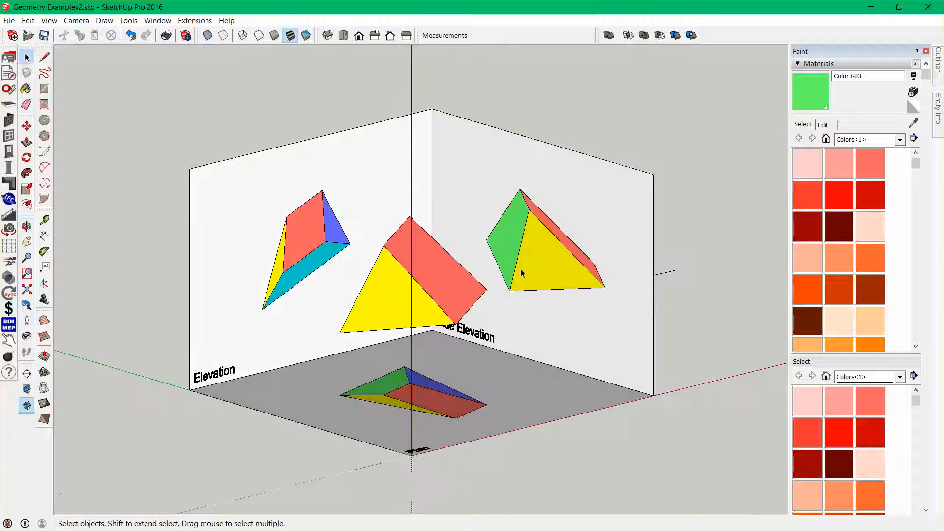
{"action": "scroll", "coordinate": [571, 264], "scroll_direction": "up", "scroll_amount": 1}
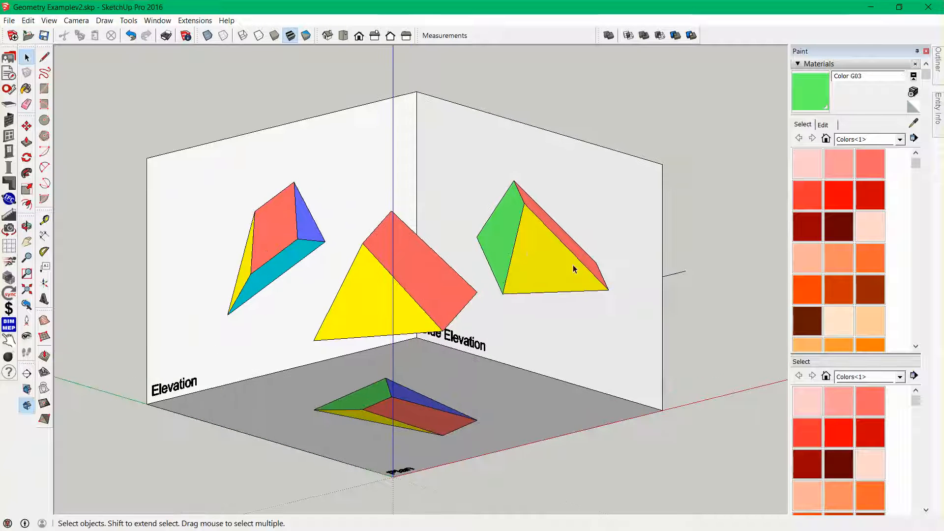